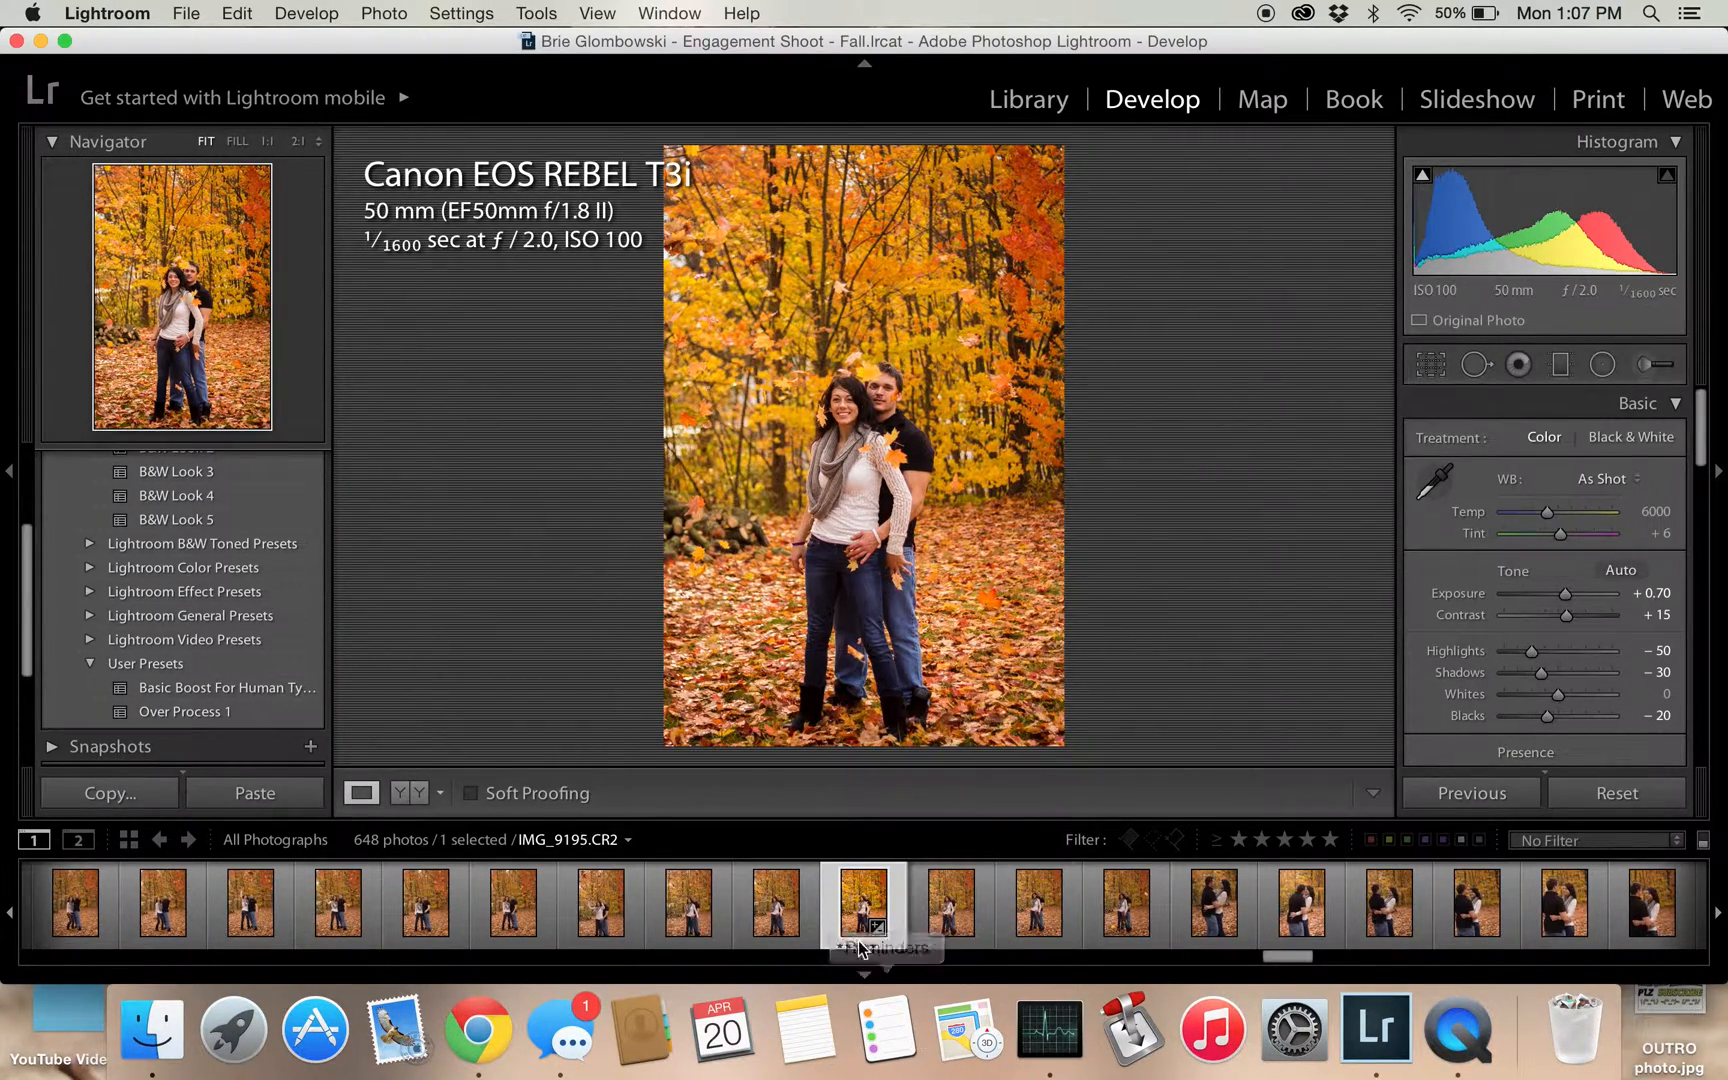
Create a virtual copy of IMG_9195.CR2 and return to the original for comparison
right_click(855, 906)
left_click(936, 646)
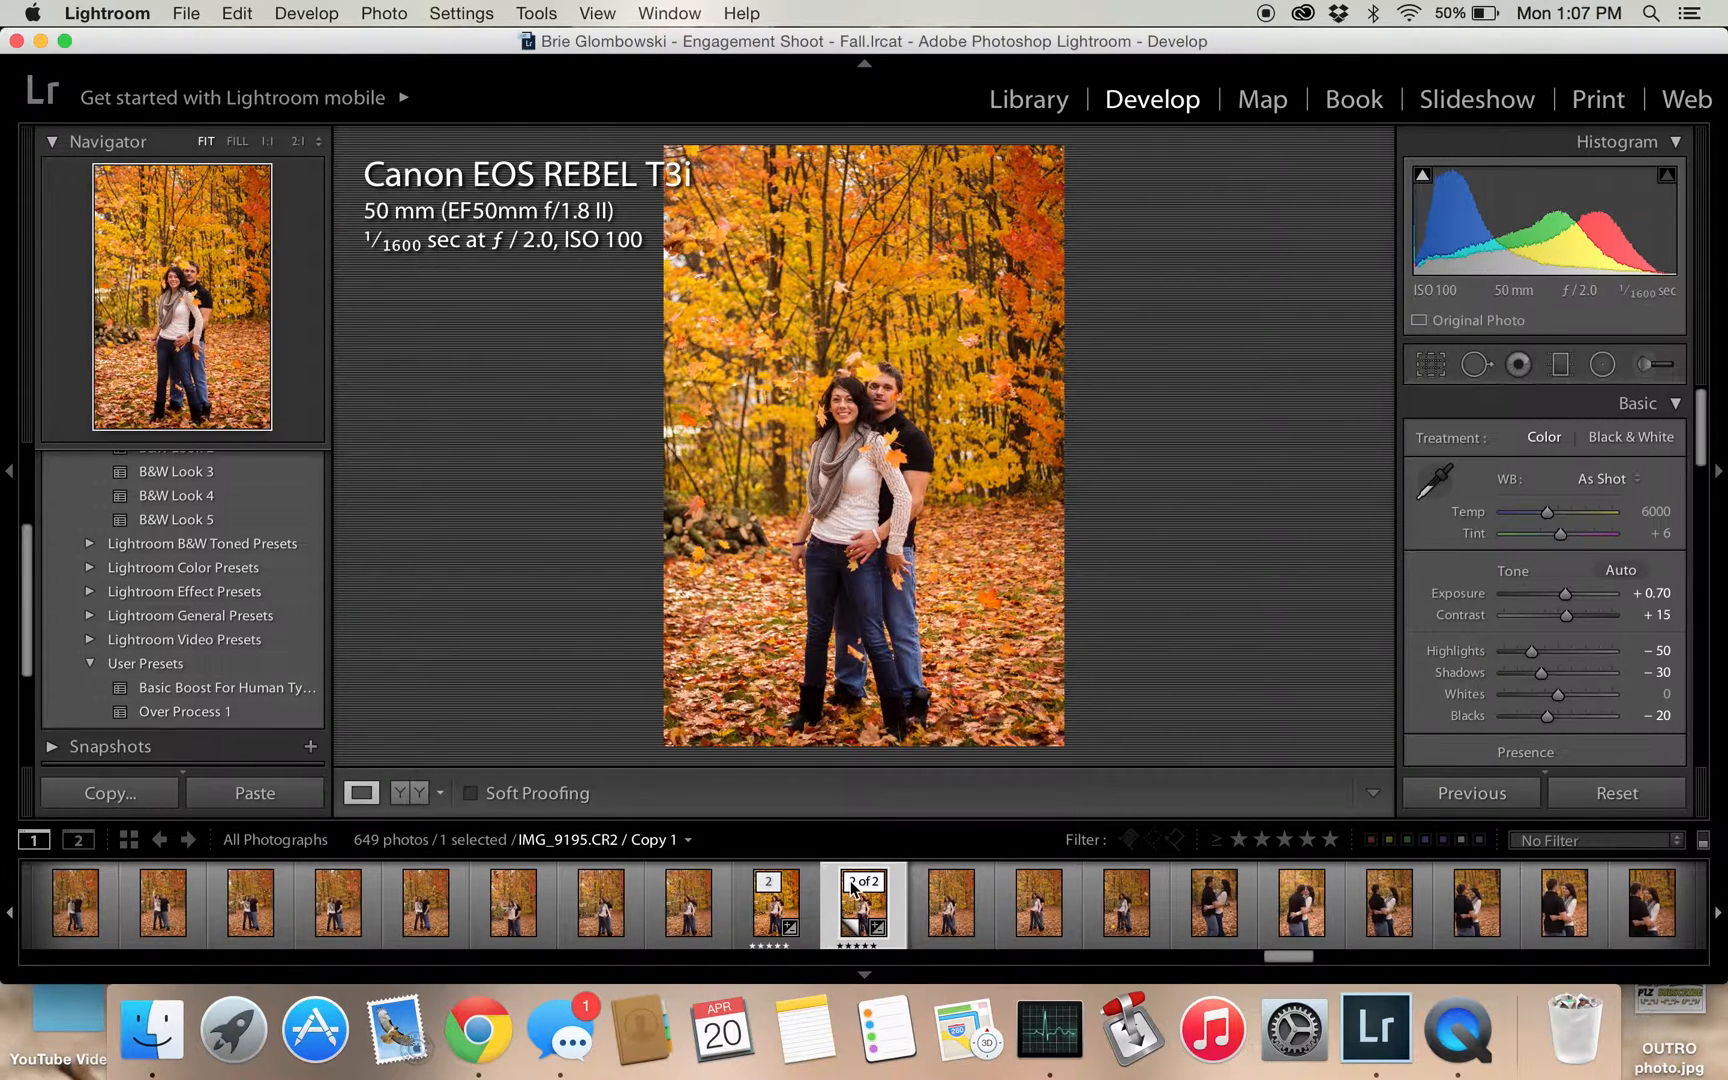
left_click(760, 927)
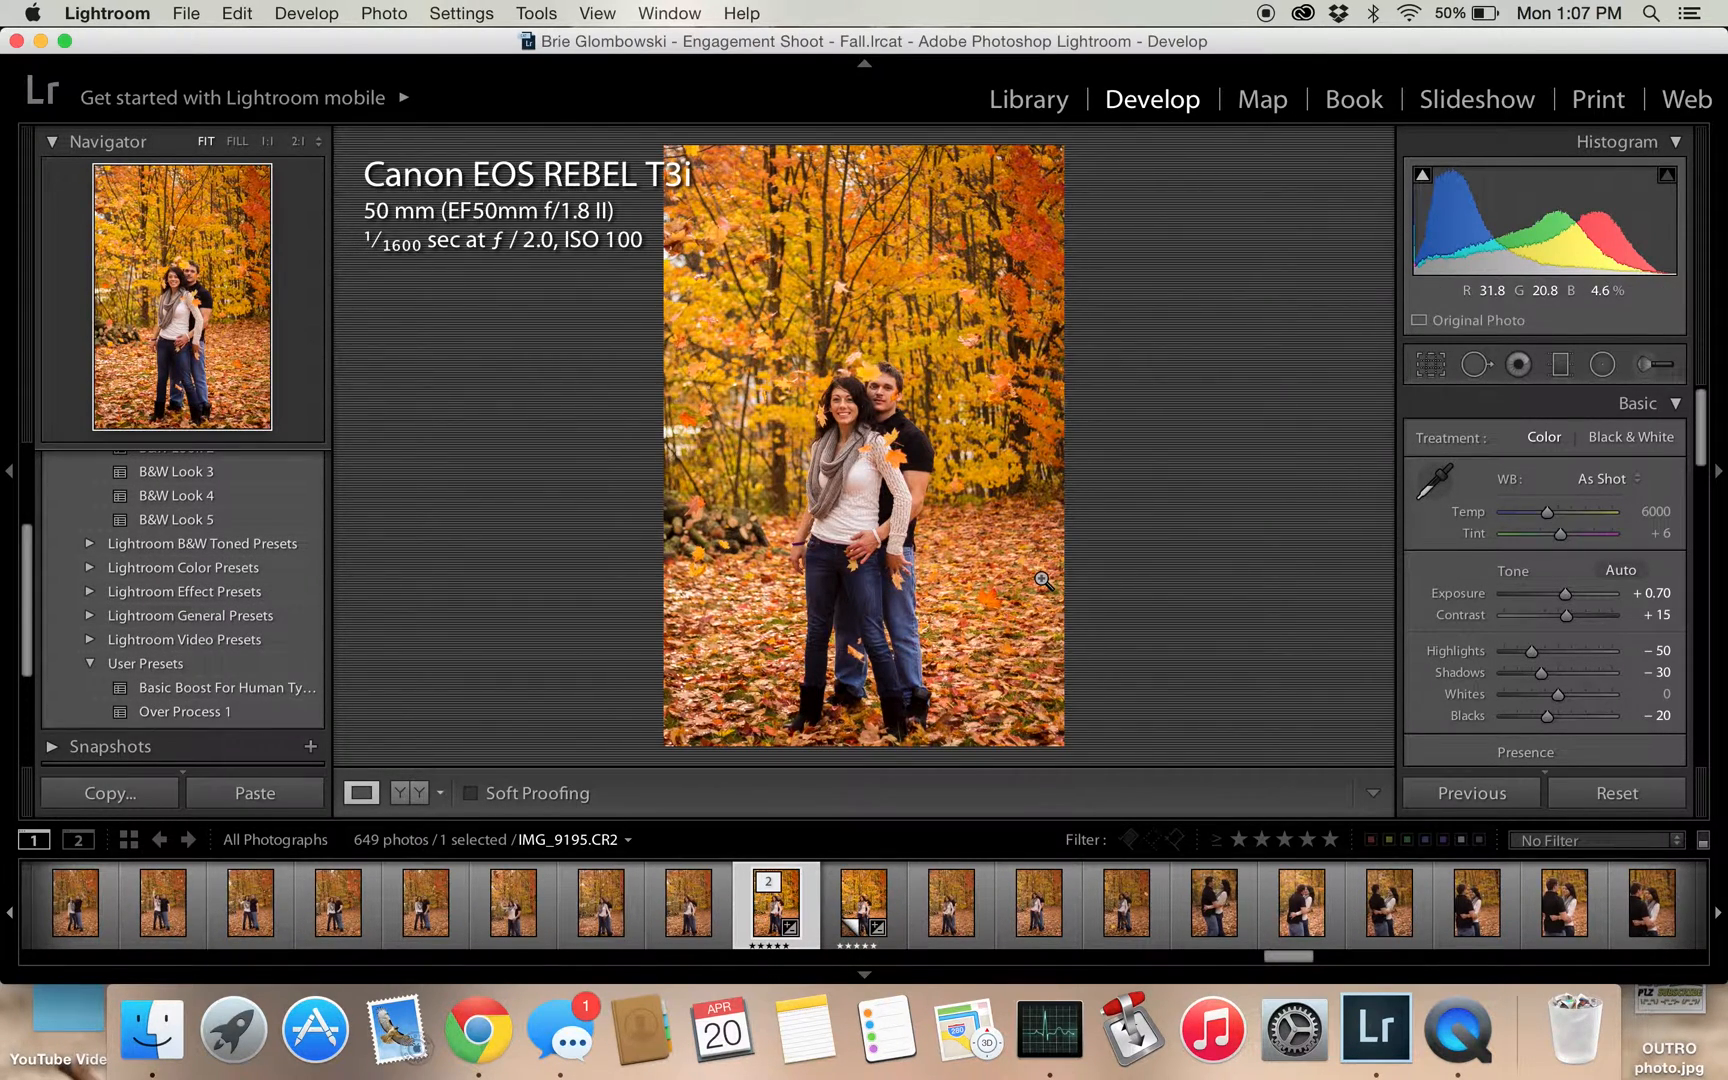
Crop Copy 1 to a tighter portrait framing around the couple, keeping the original aspect ratio
left_click(840, 900)
key("r")
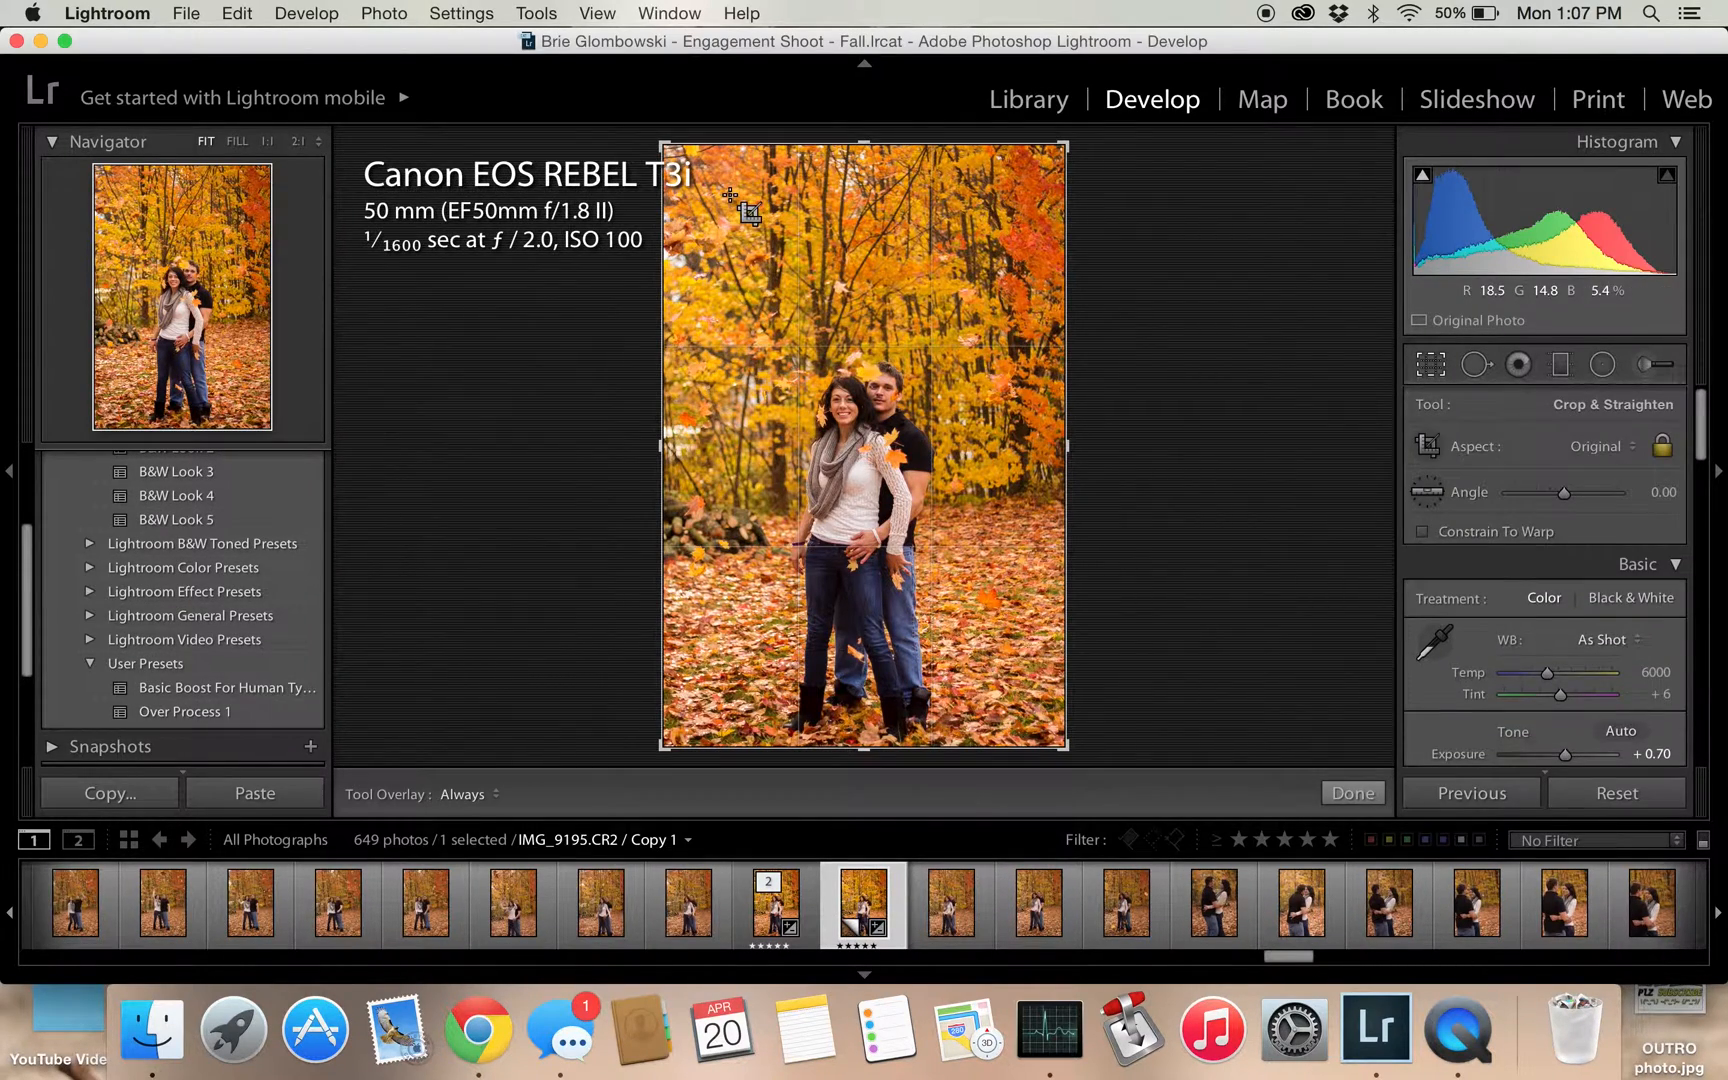
left_click_drag(664, 147, 892, 326)
left_click_drag(736, 254, 730, 250)
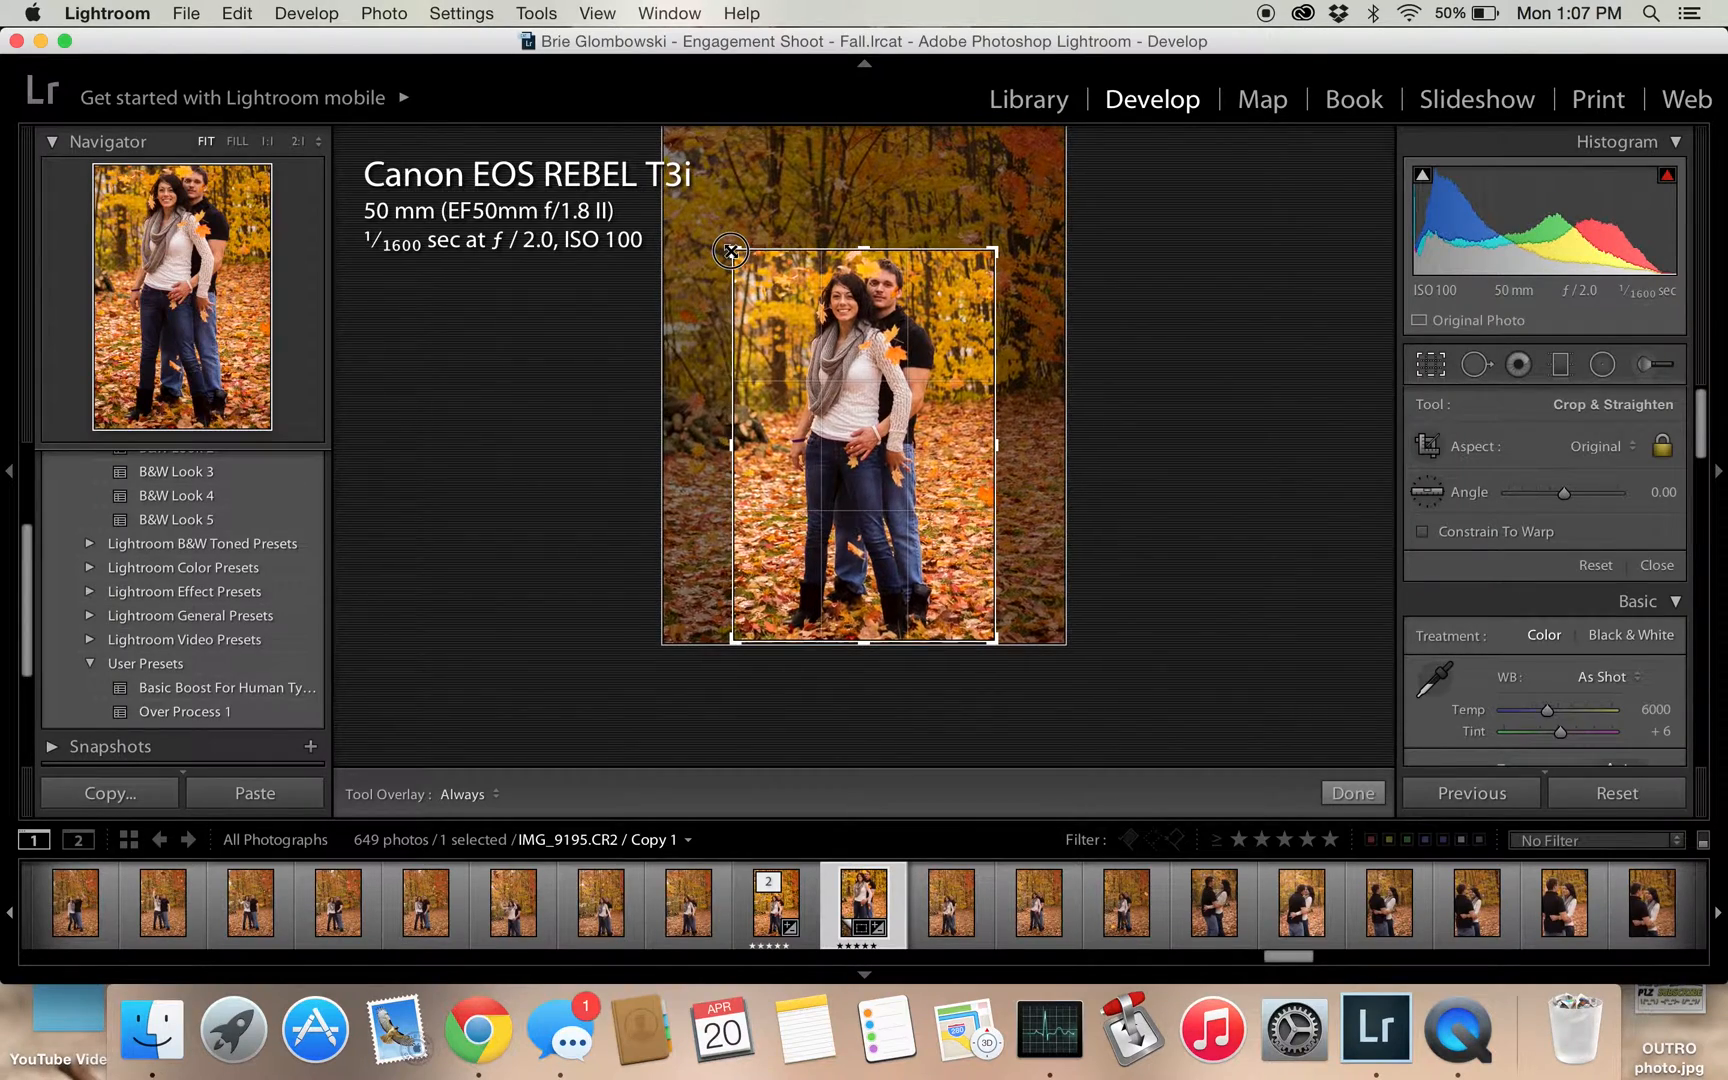
left_click_drag(852, 336, 847, 336)
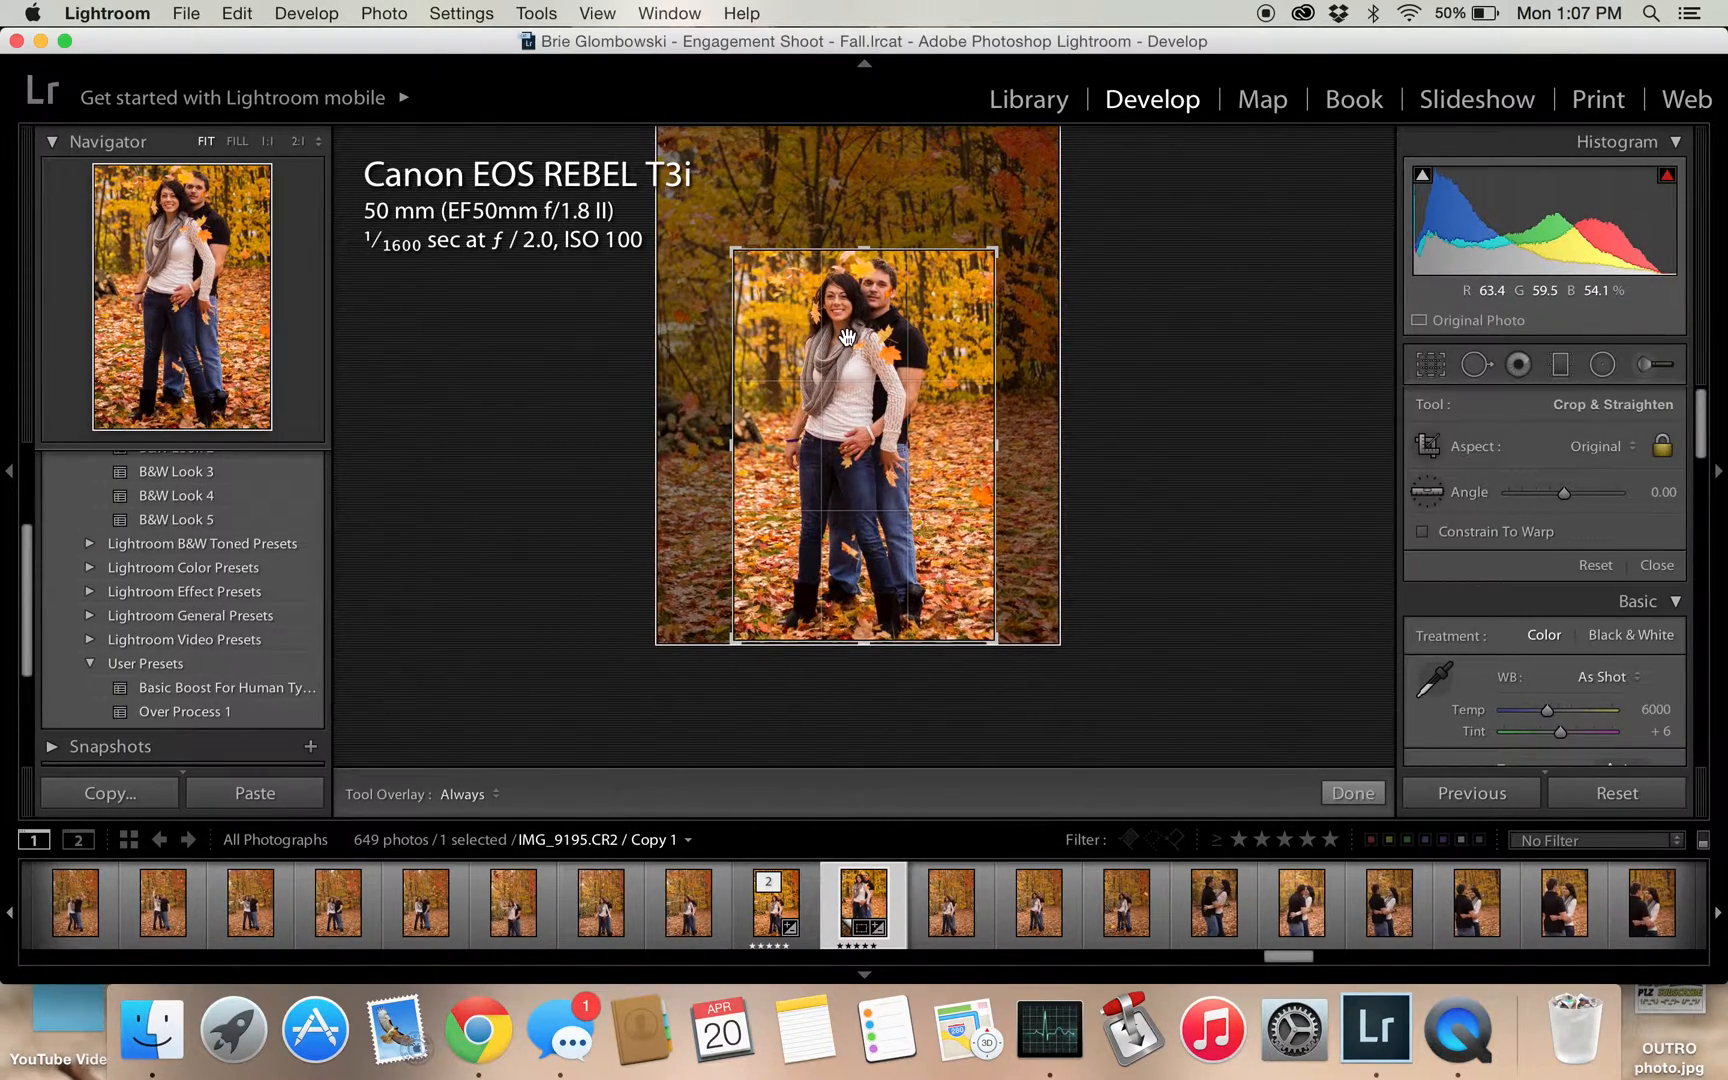
key("Return")
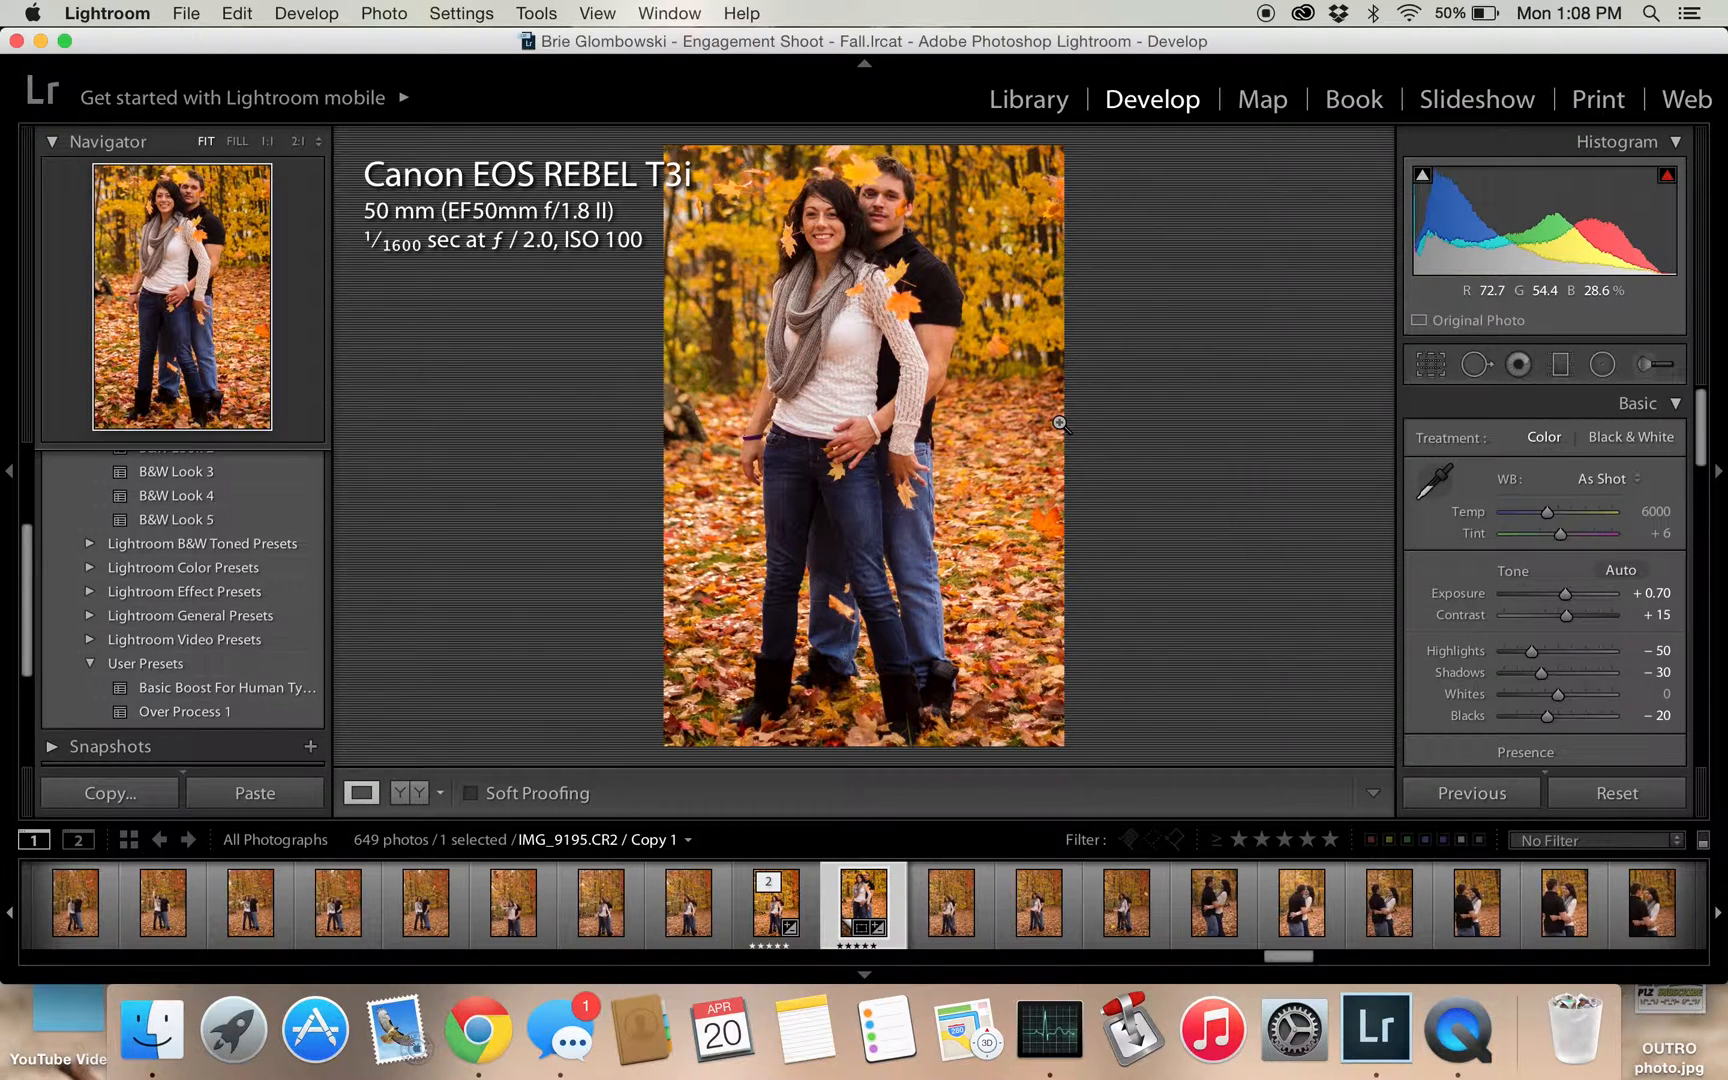
Create a second virtual copy and crop it to landscape orientation, framing the couple from the thighs up
right_click(853, 914)
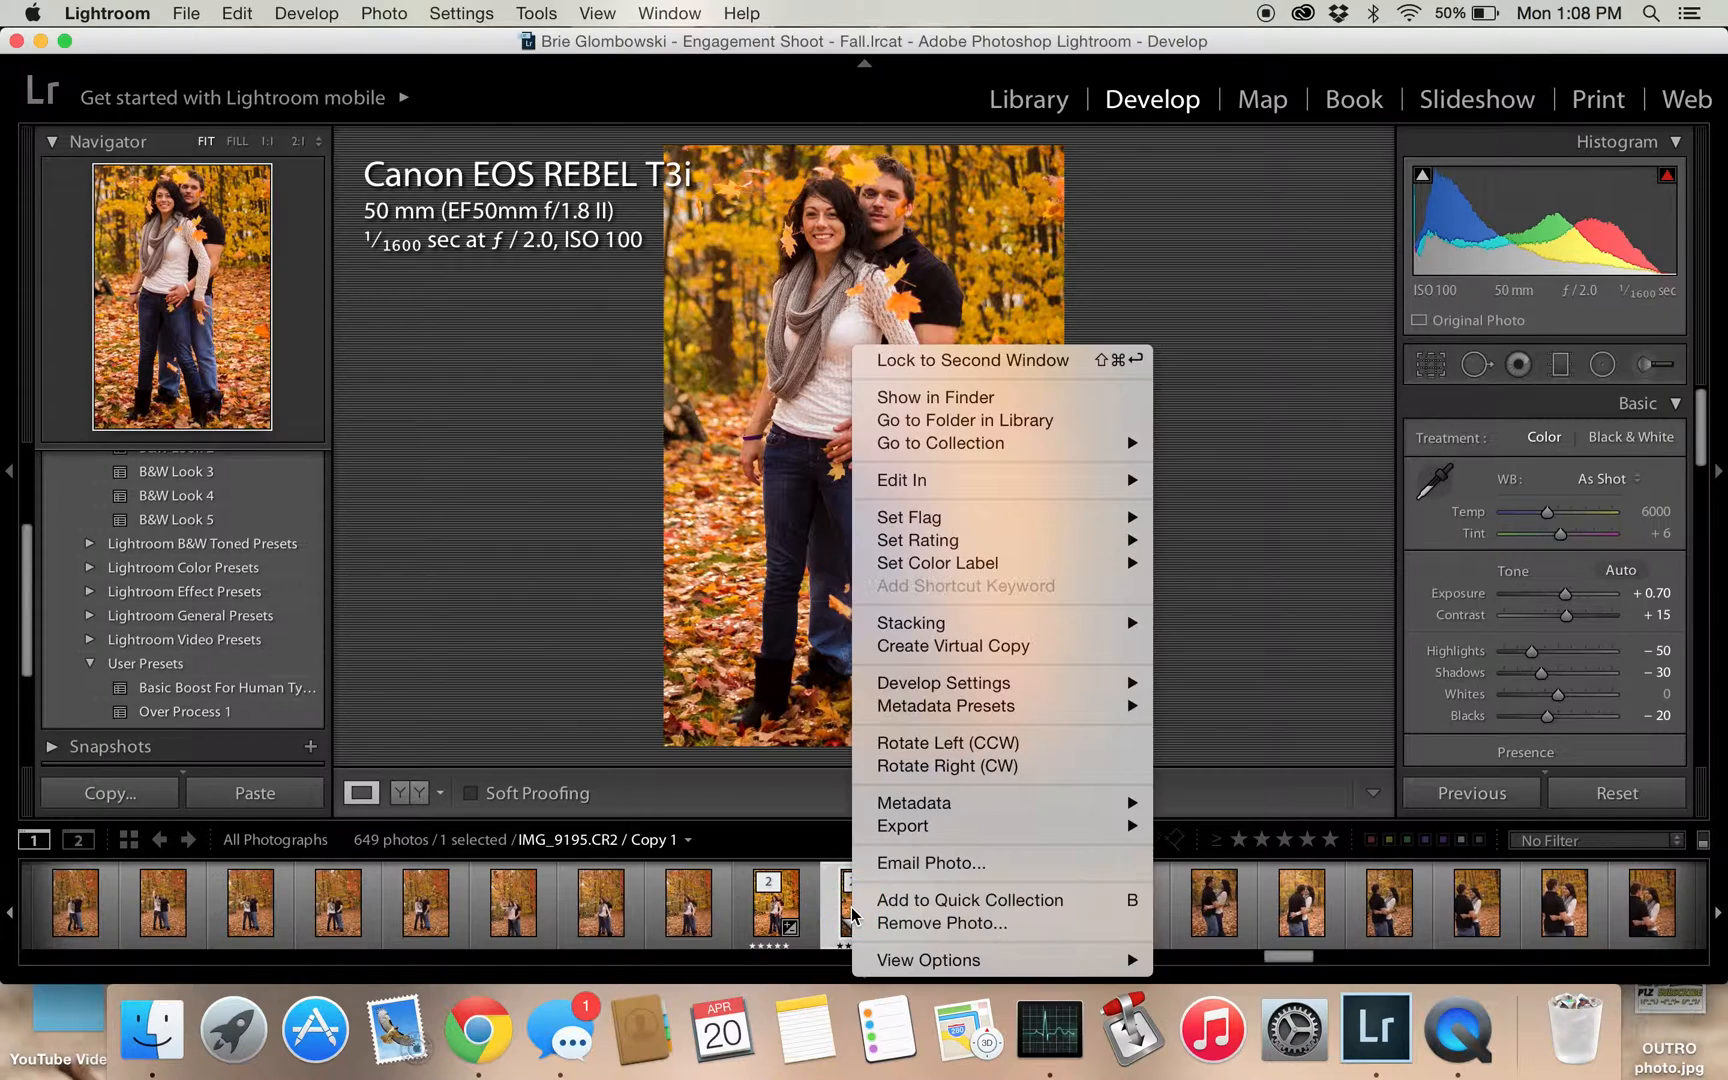
left_click(1000, 659)
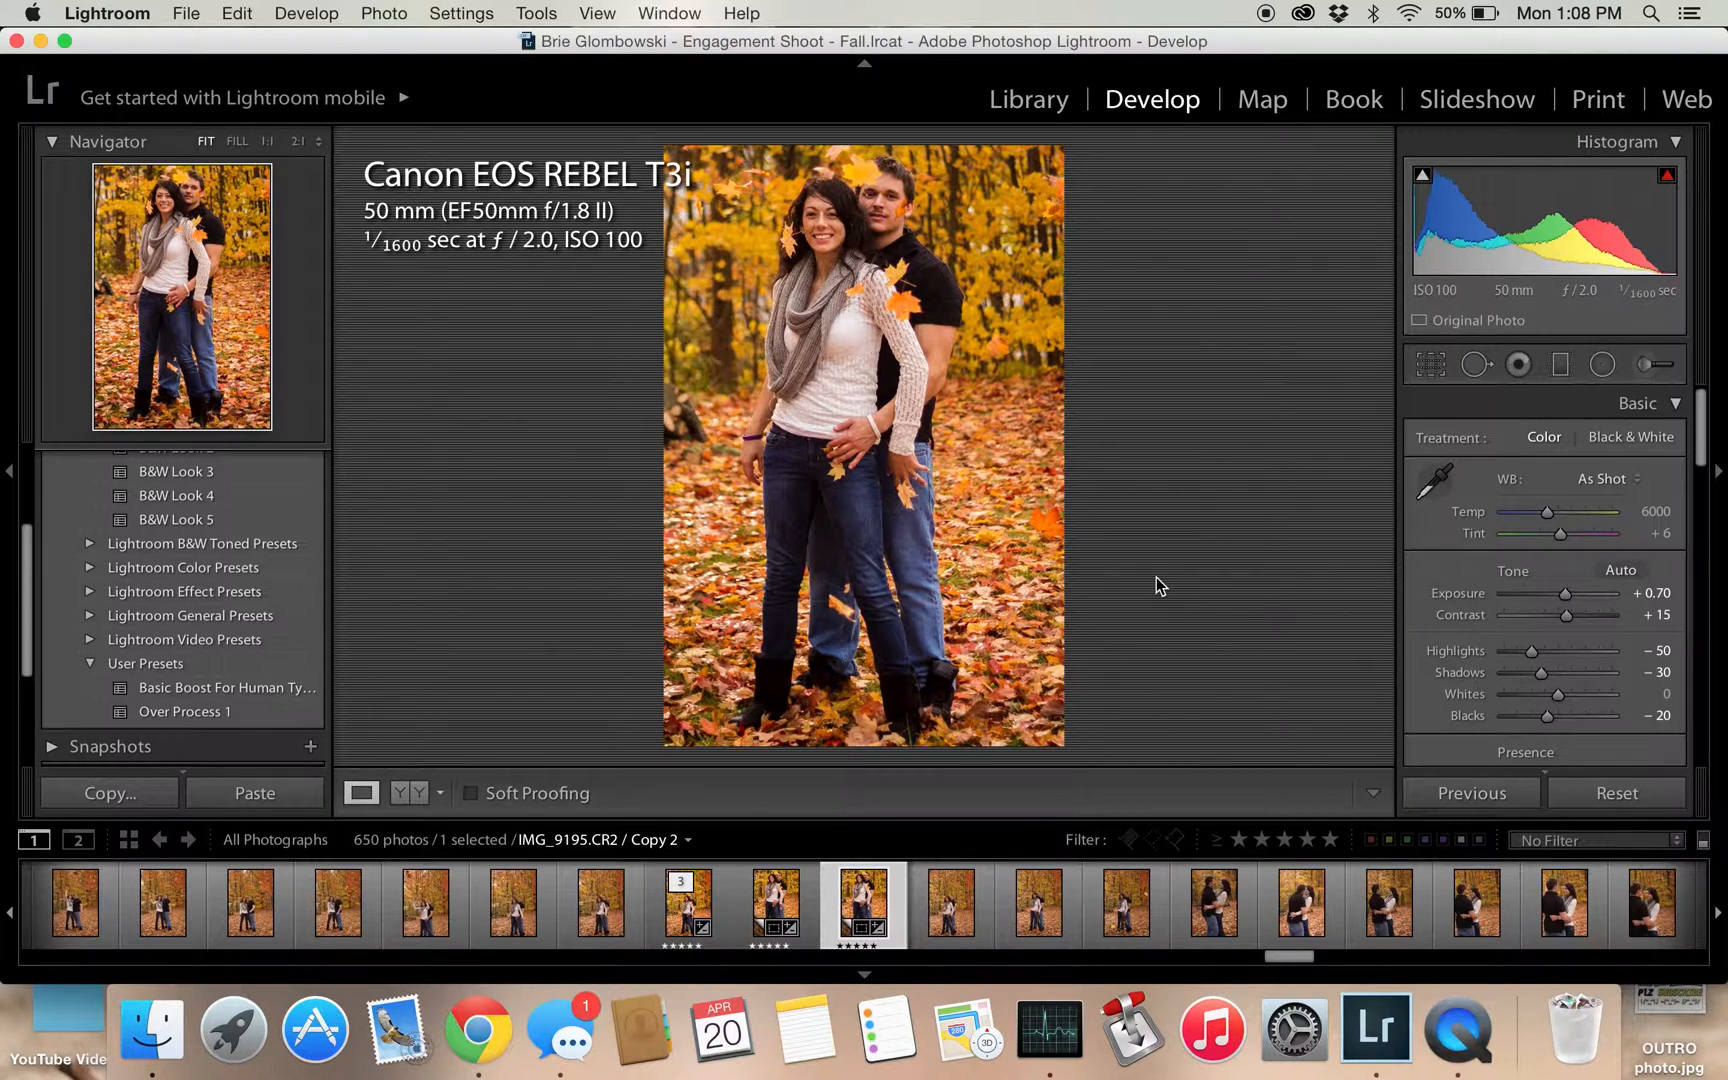
key("r")
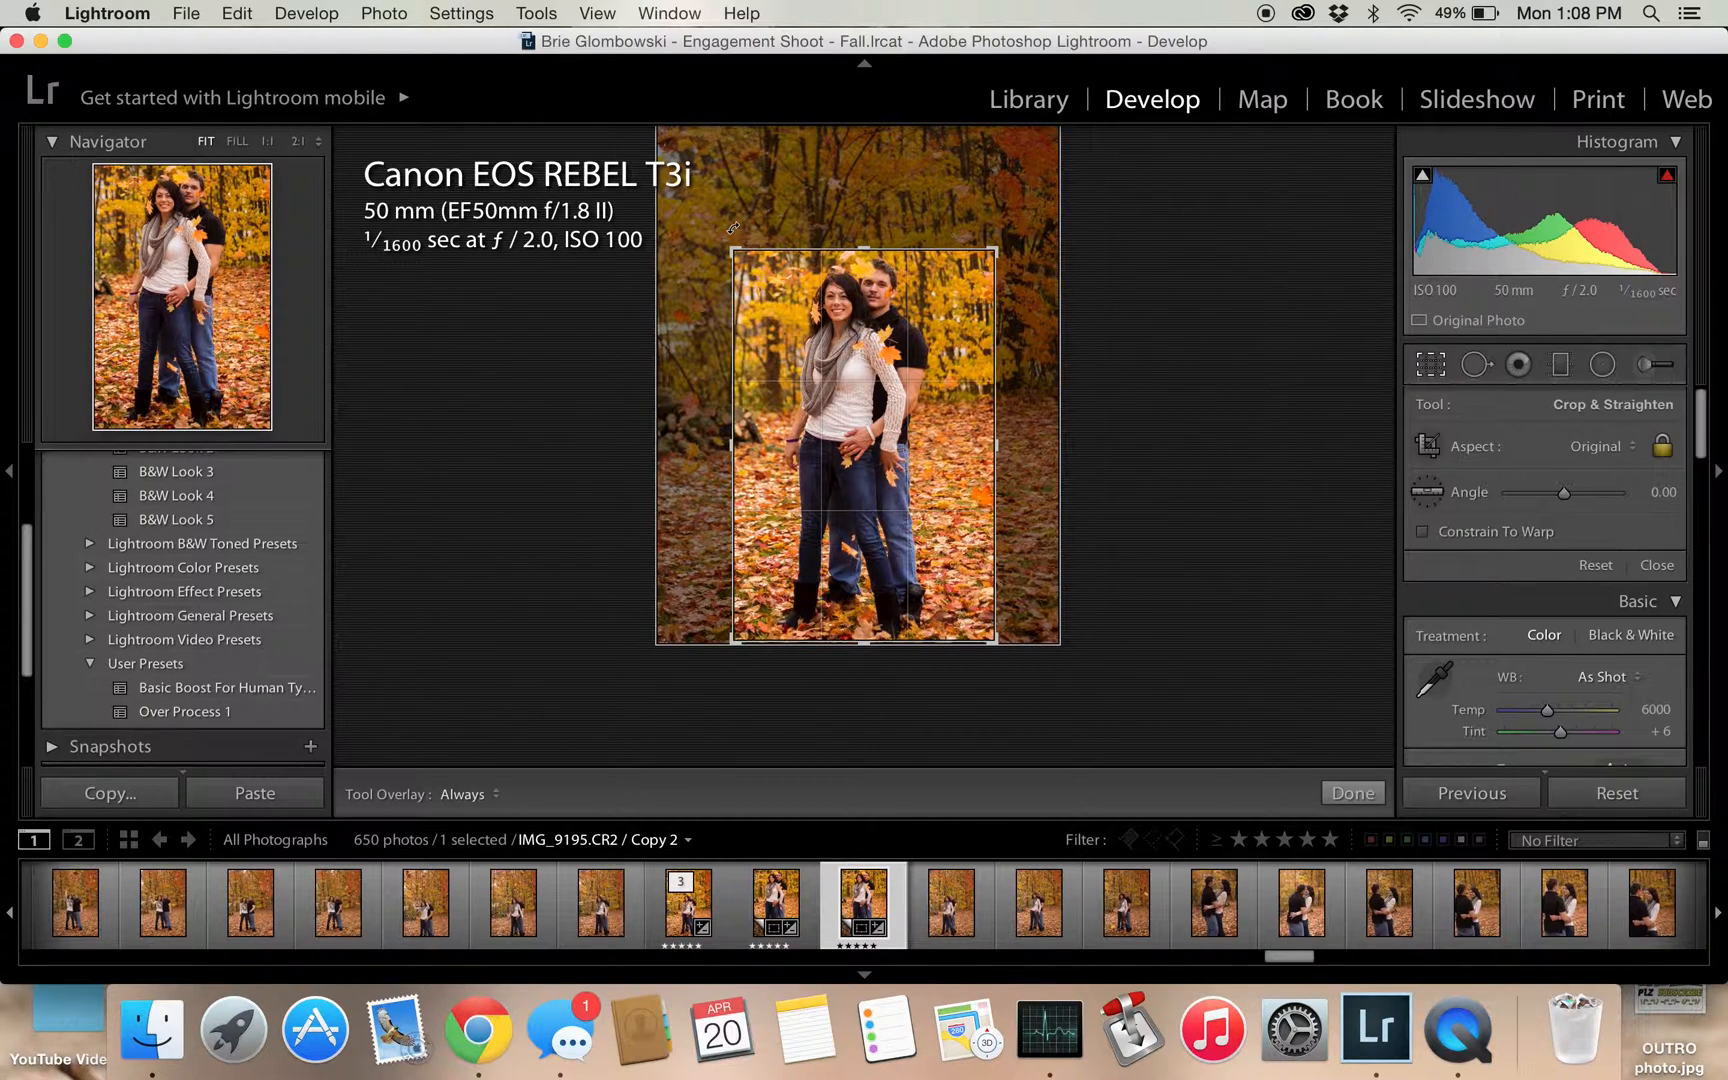
key("x")
left_click_drag(849, 389, 876, 462)
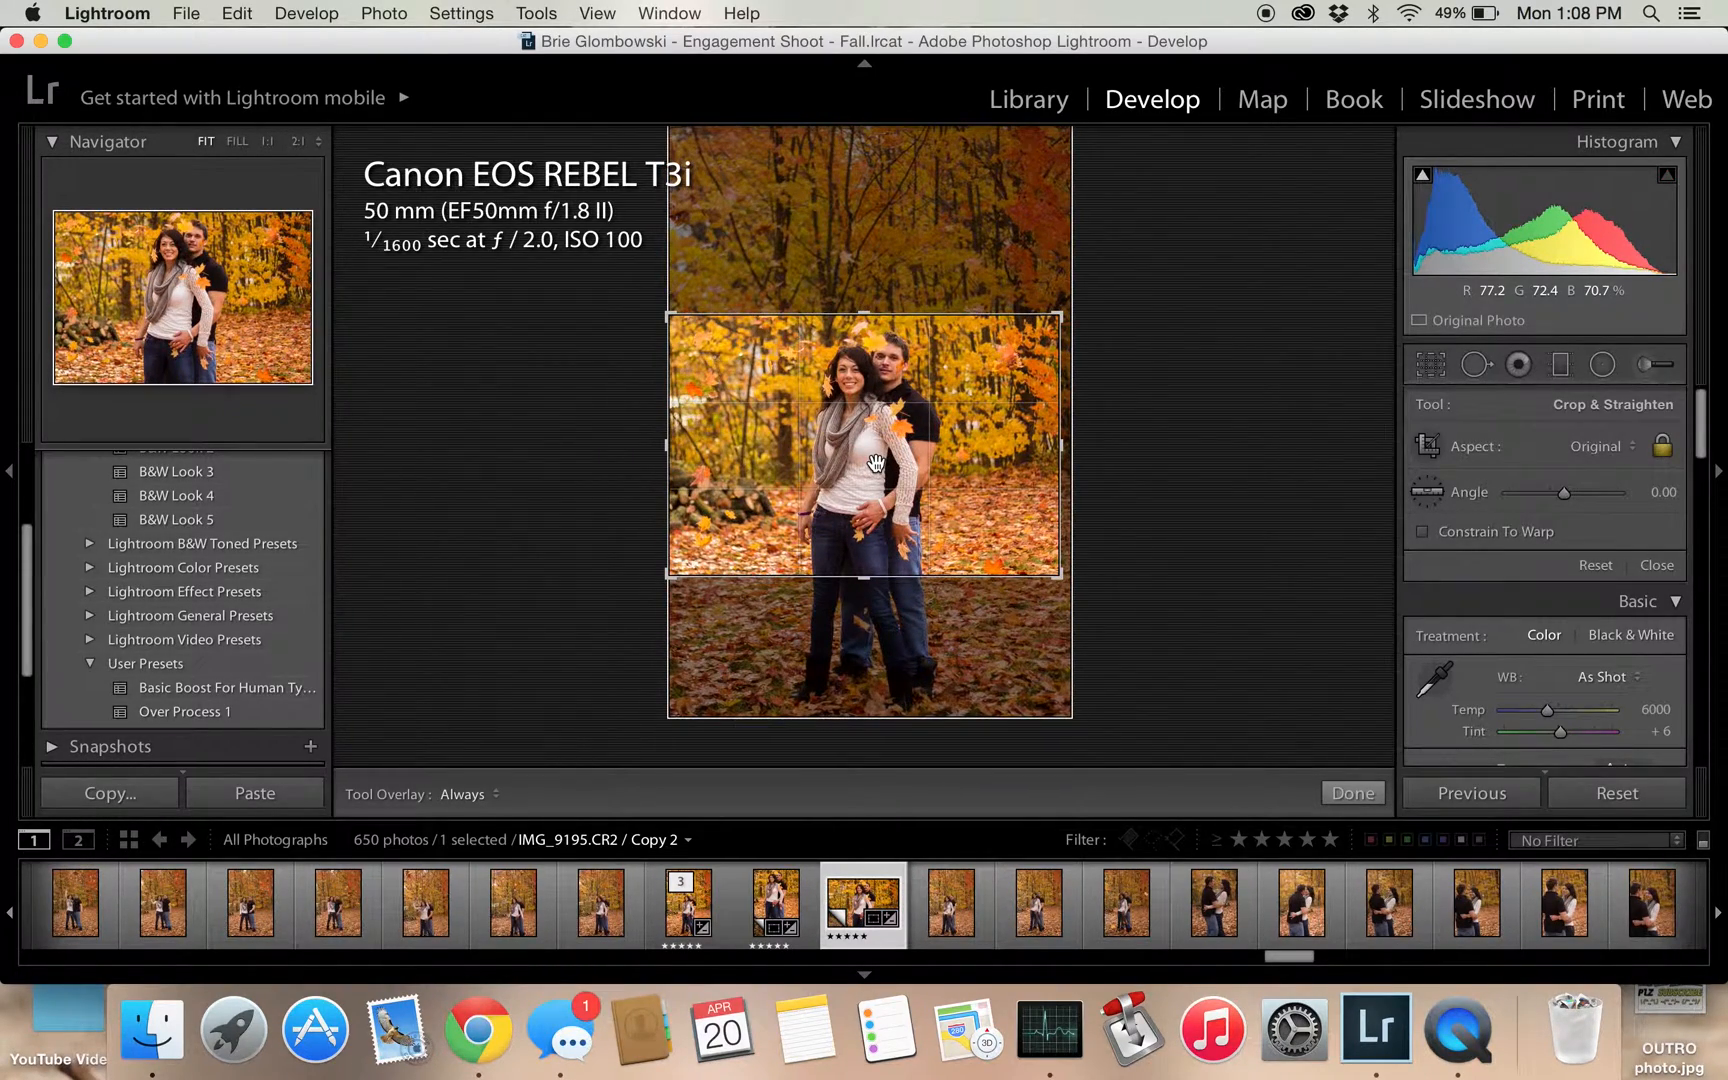
key("Return")
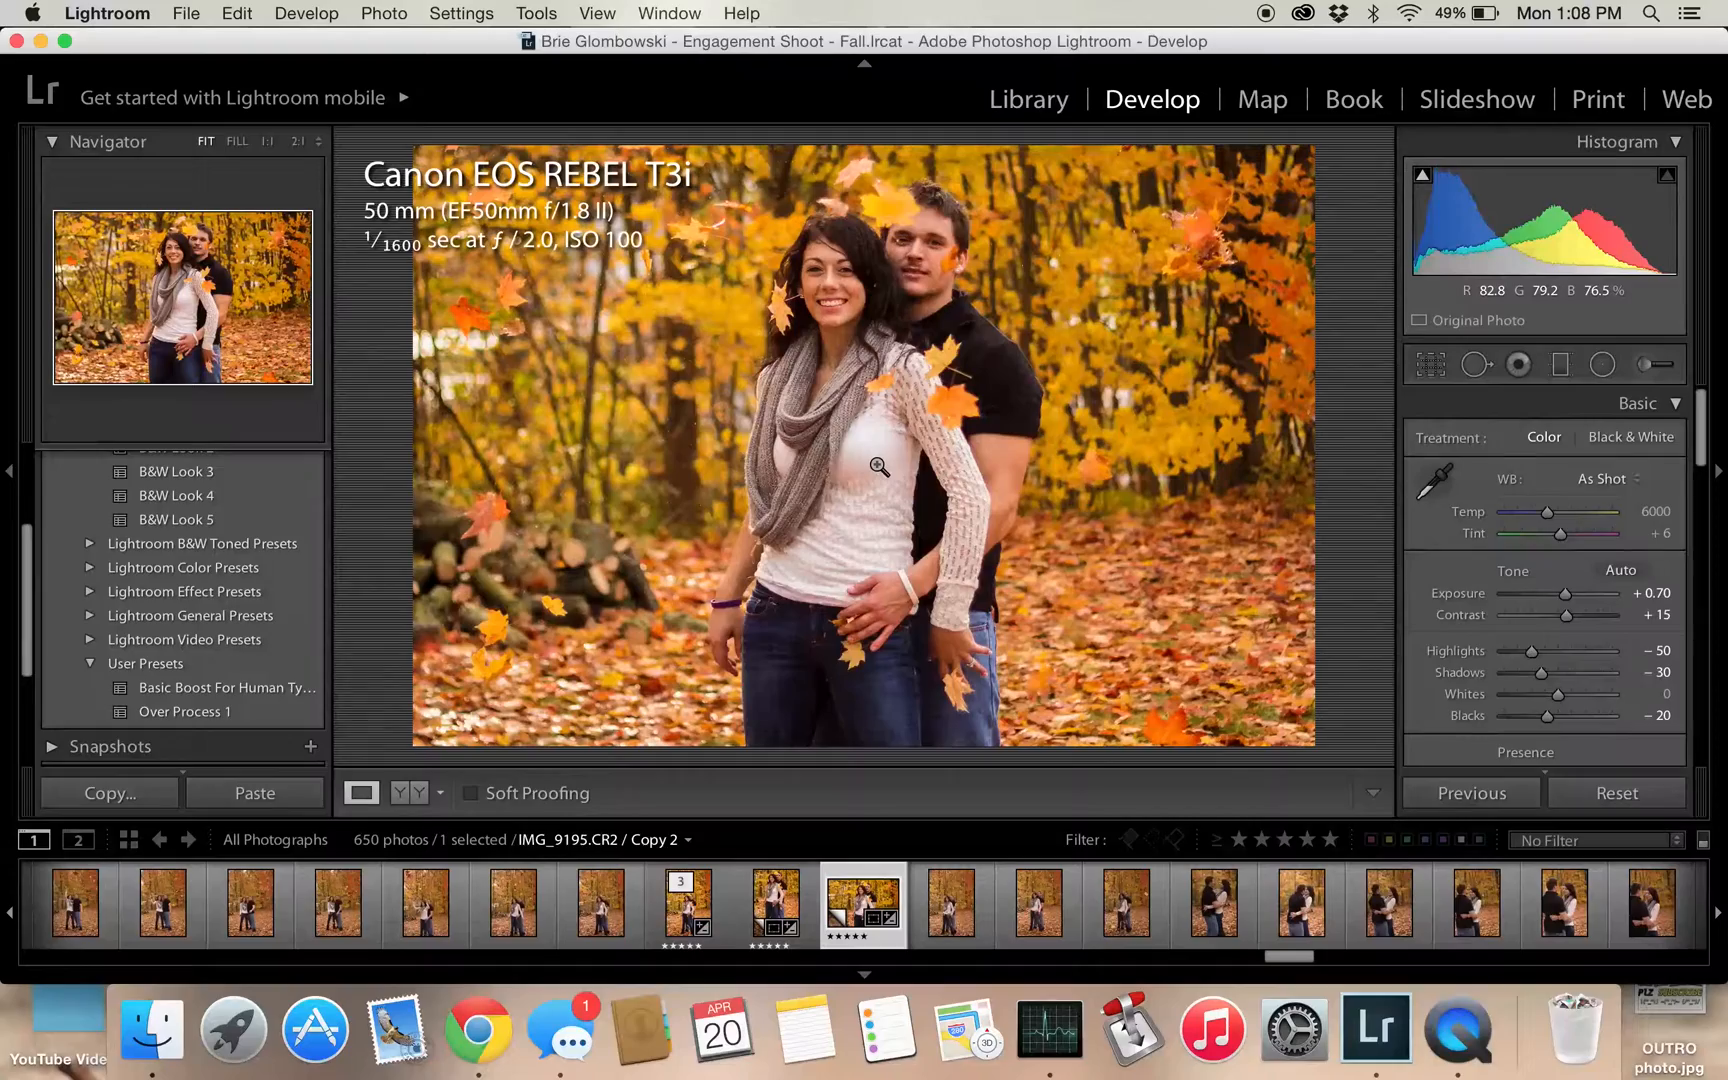
Step back and forth through the original photo and its two virtual copies to compare the crops
key("Left")
key("Left")
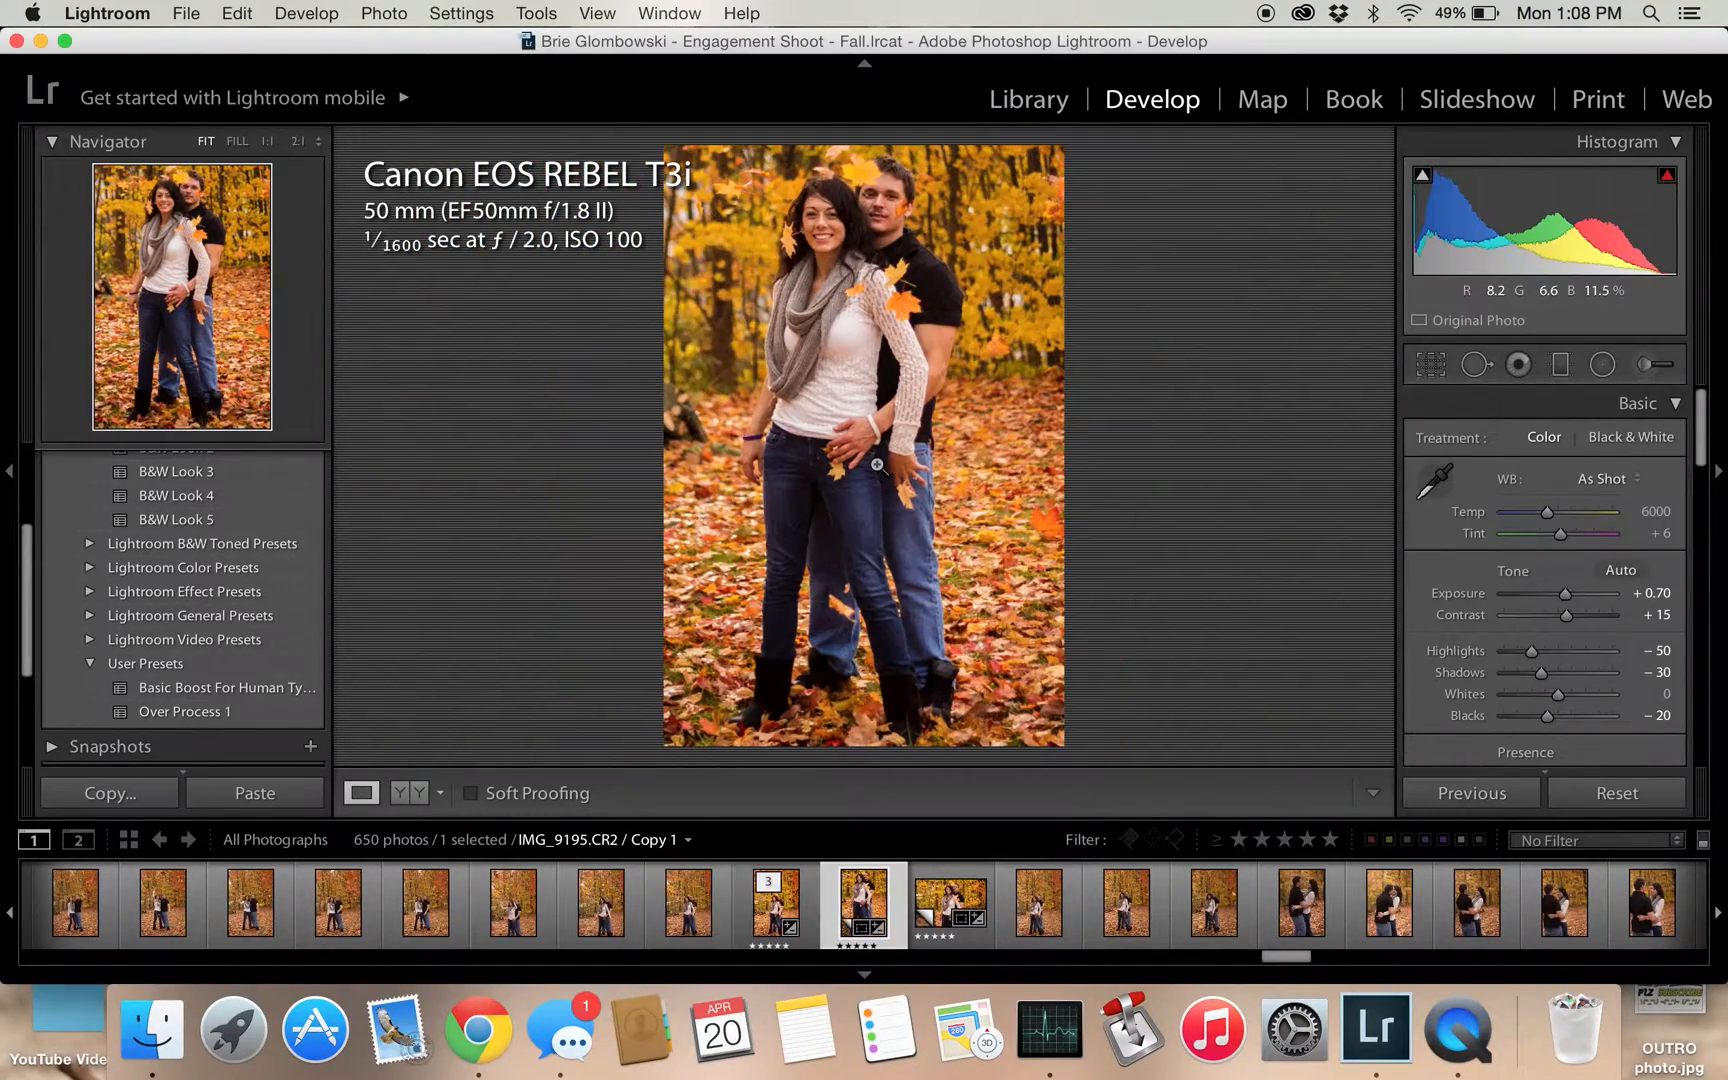
key("Right")
key("Right")
key("Left")
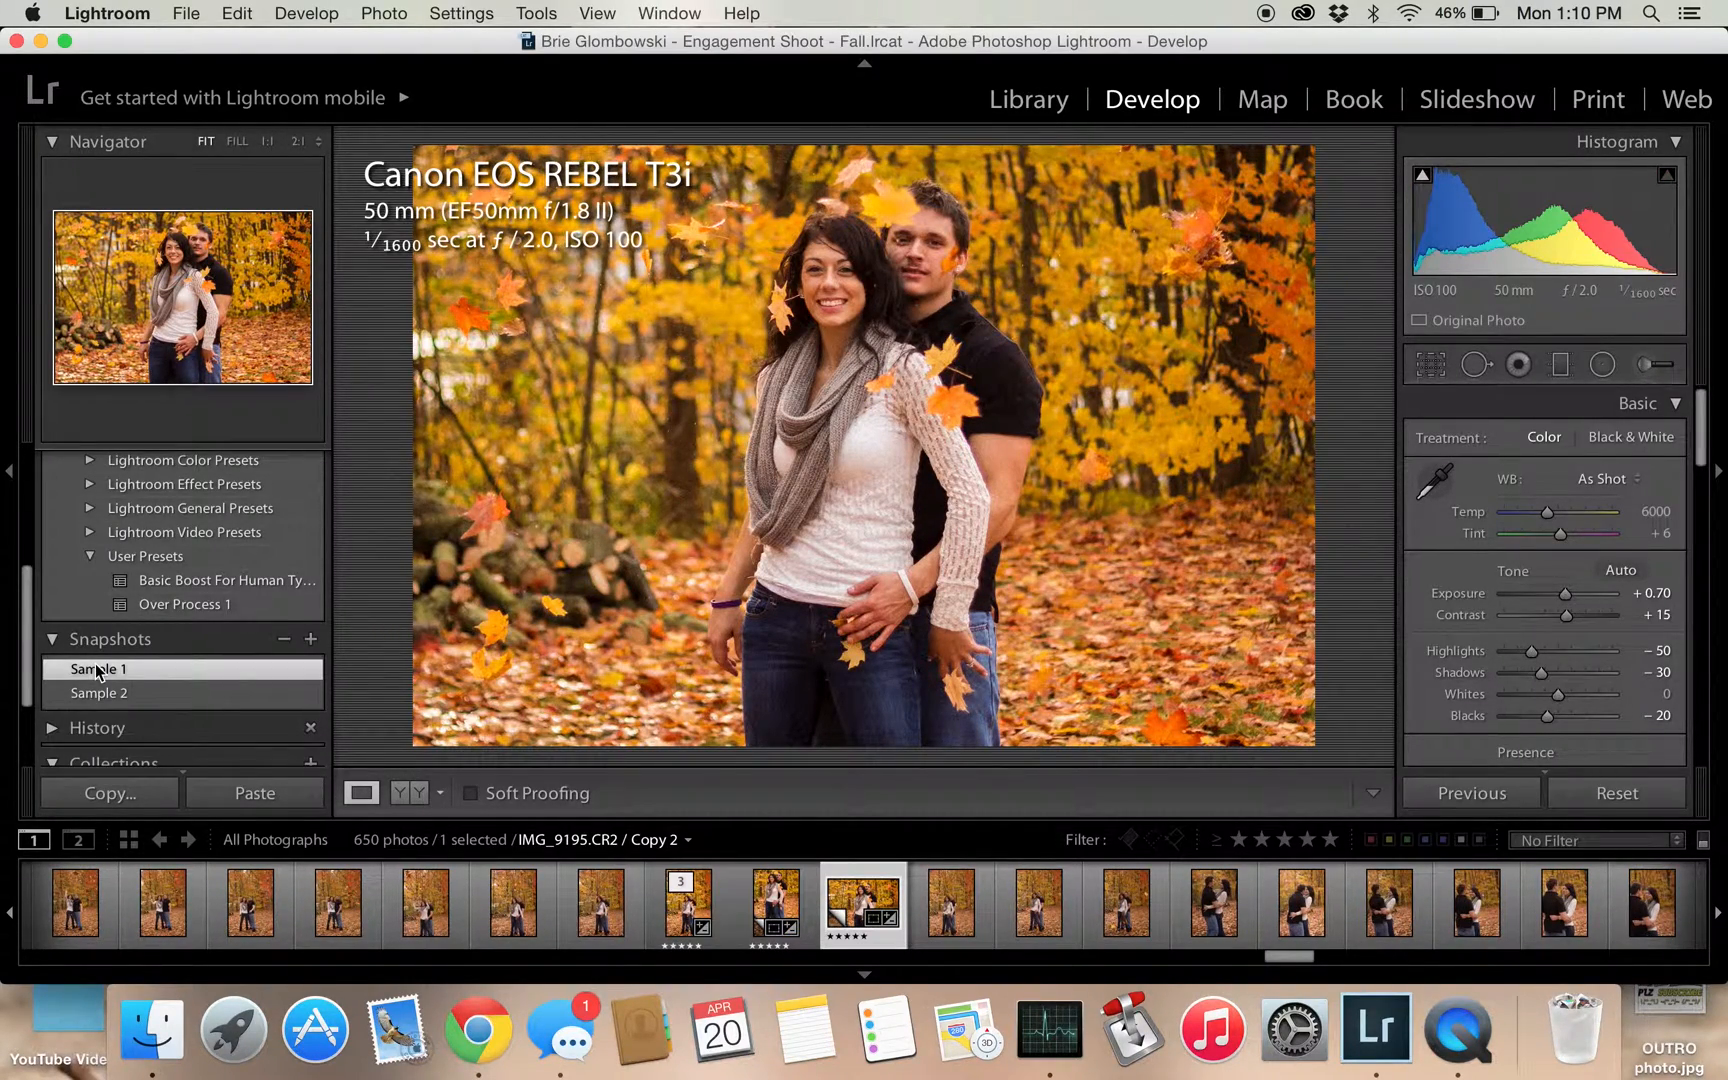
Compare the Sample 1 and Sample 2 snapshots on Copy 2 with the separate virtual copies of the photo
left_click(101, 694)
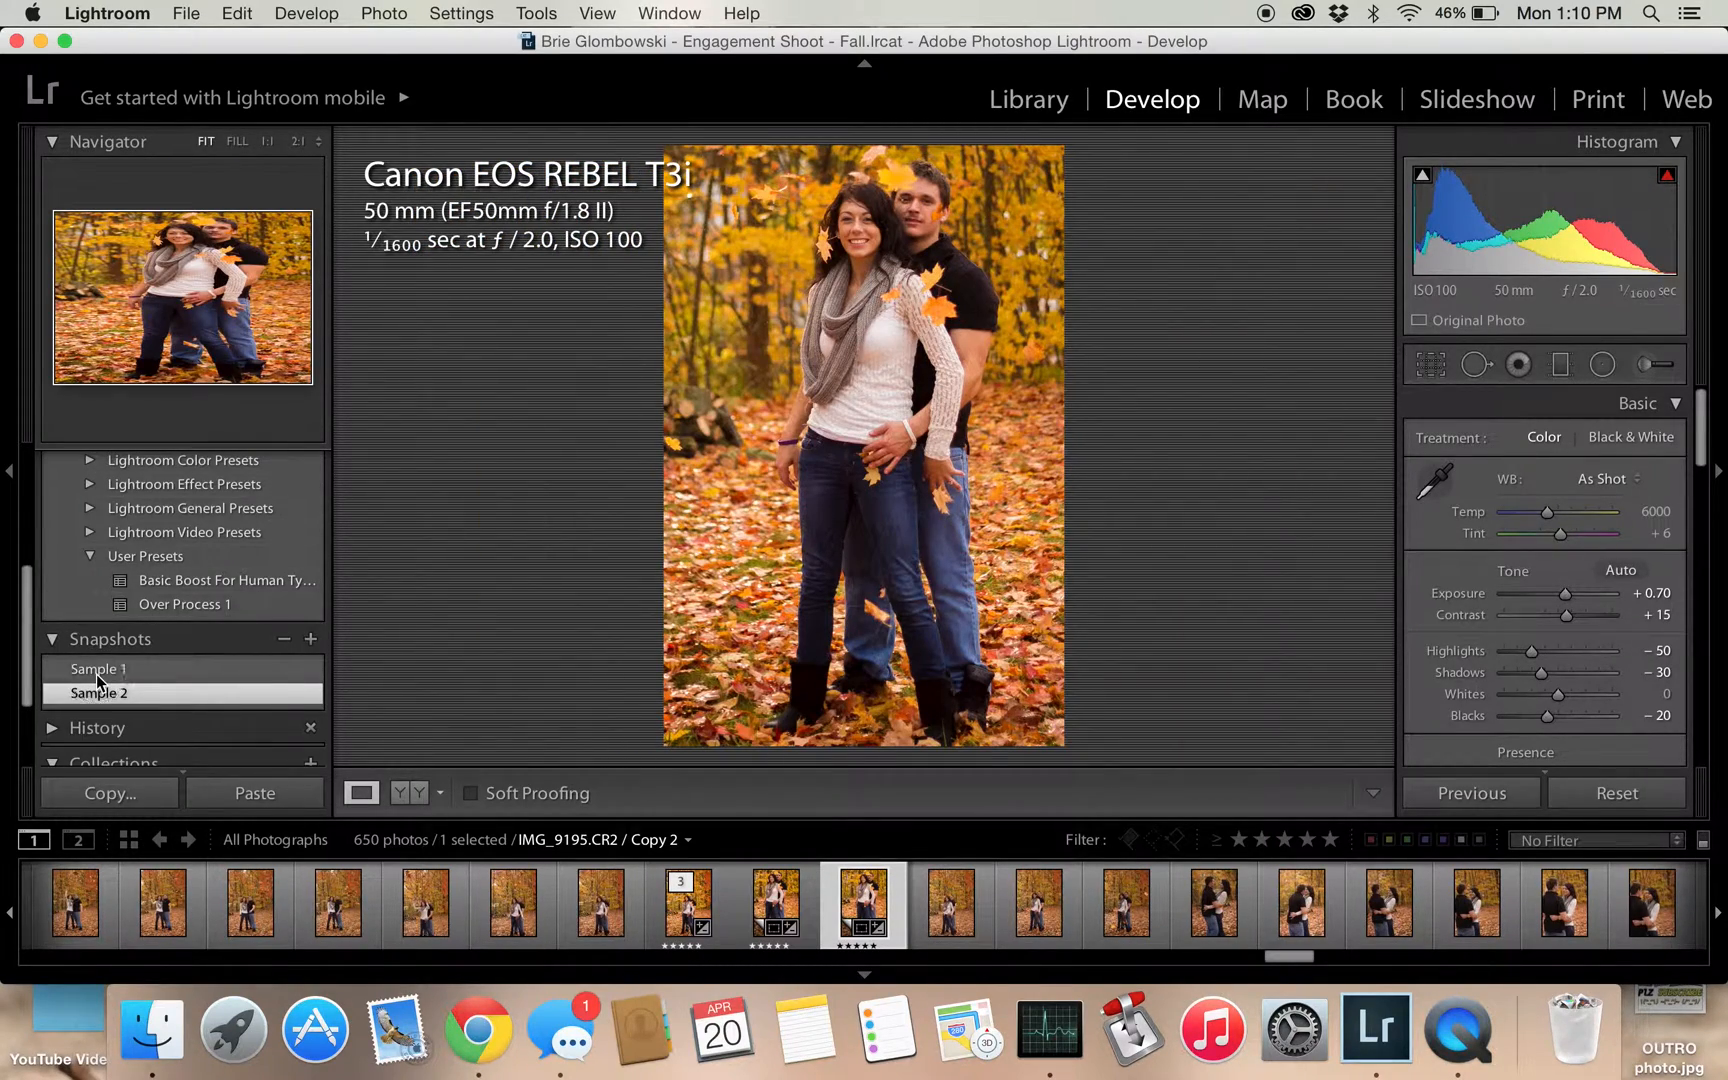
left_click(96, 672)
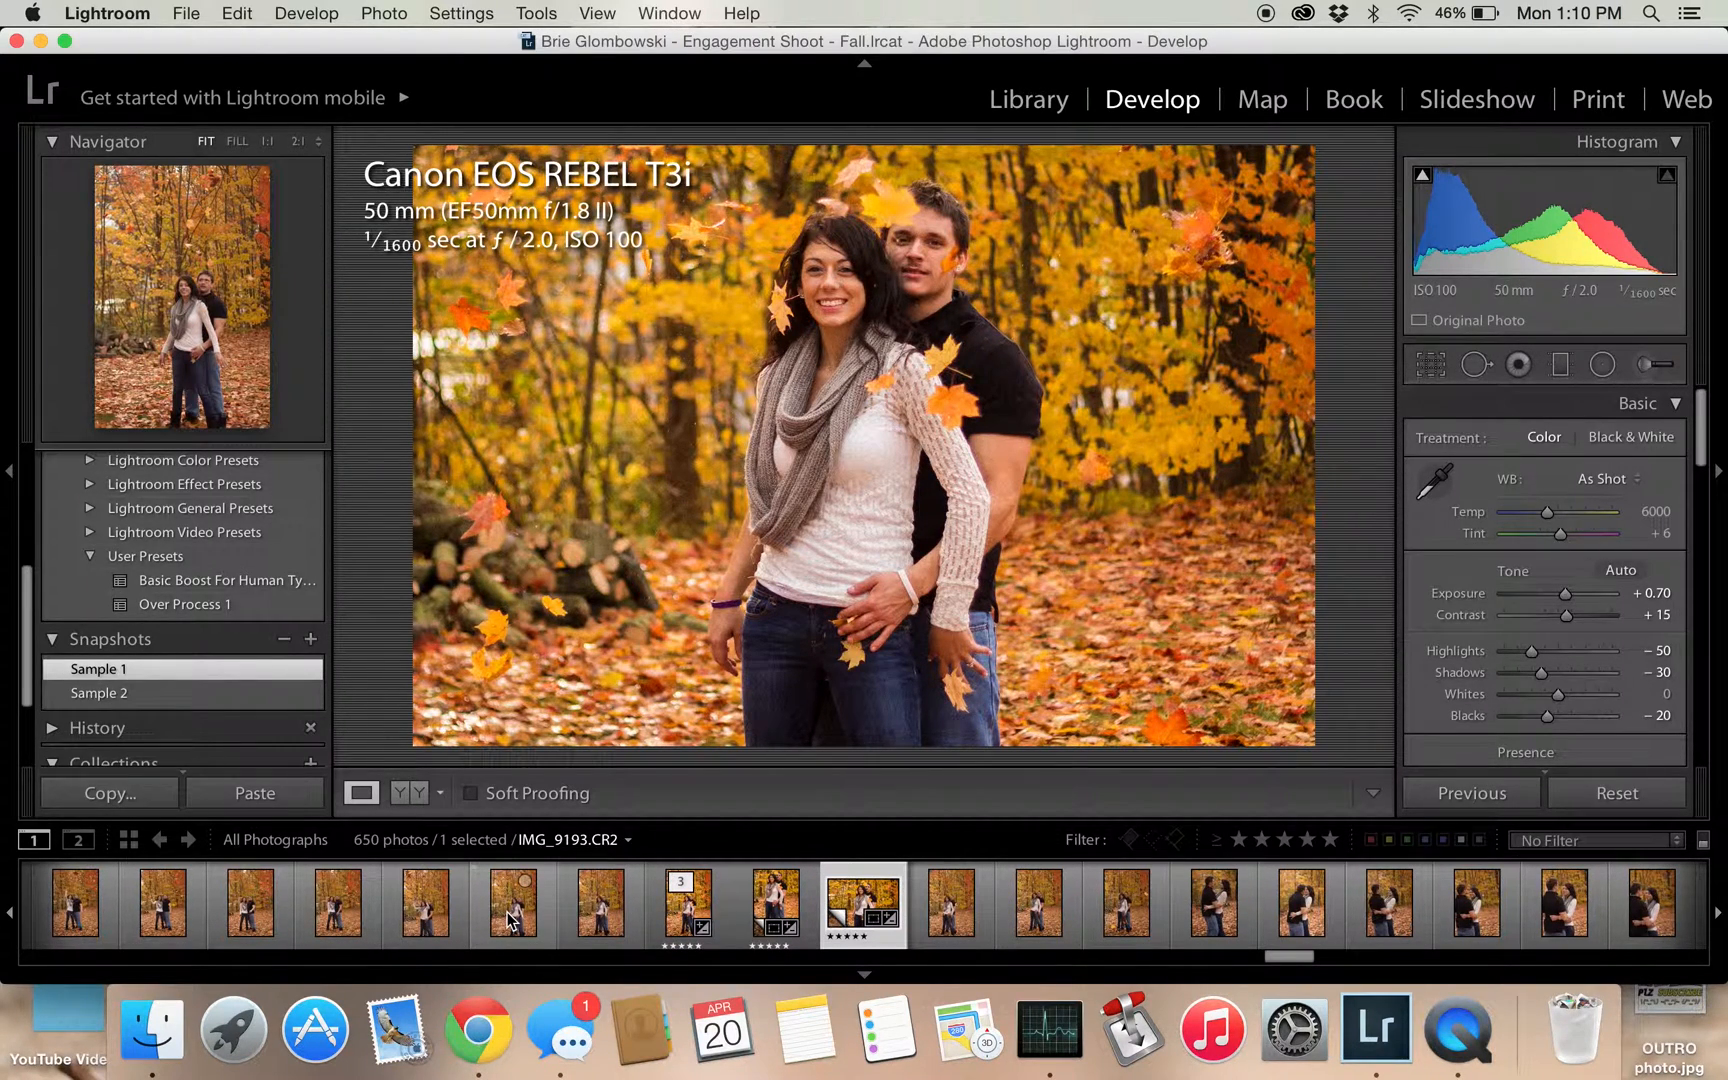
key("Left")
key("Left")
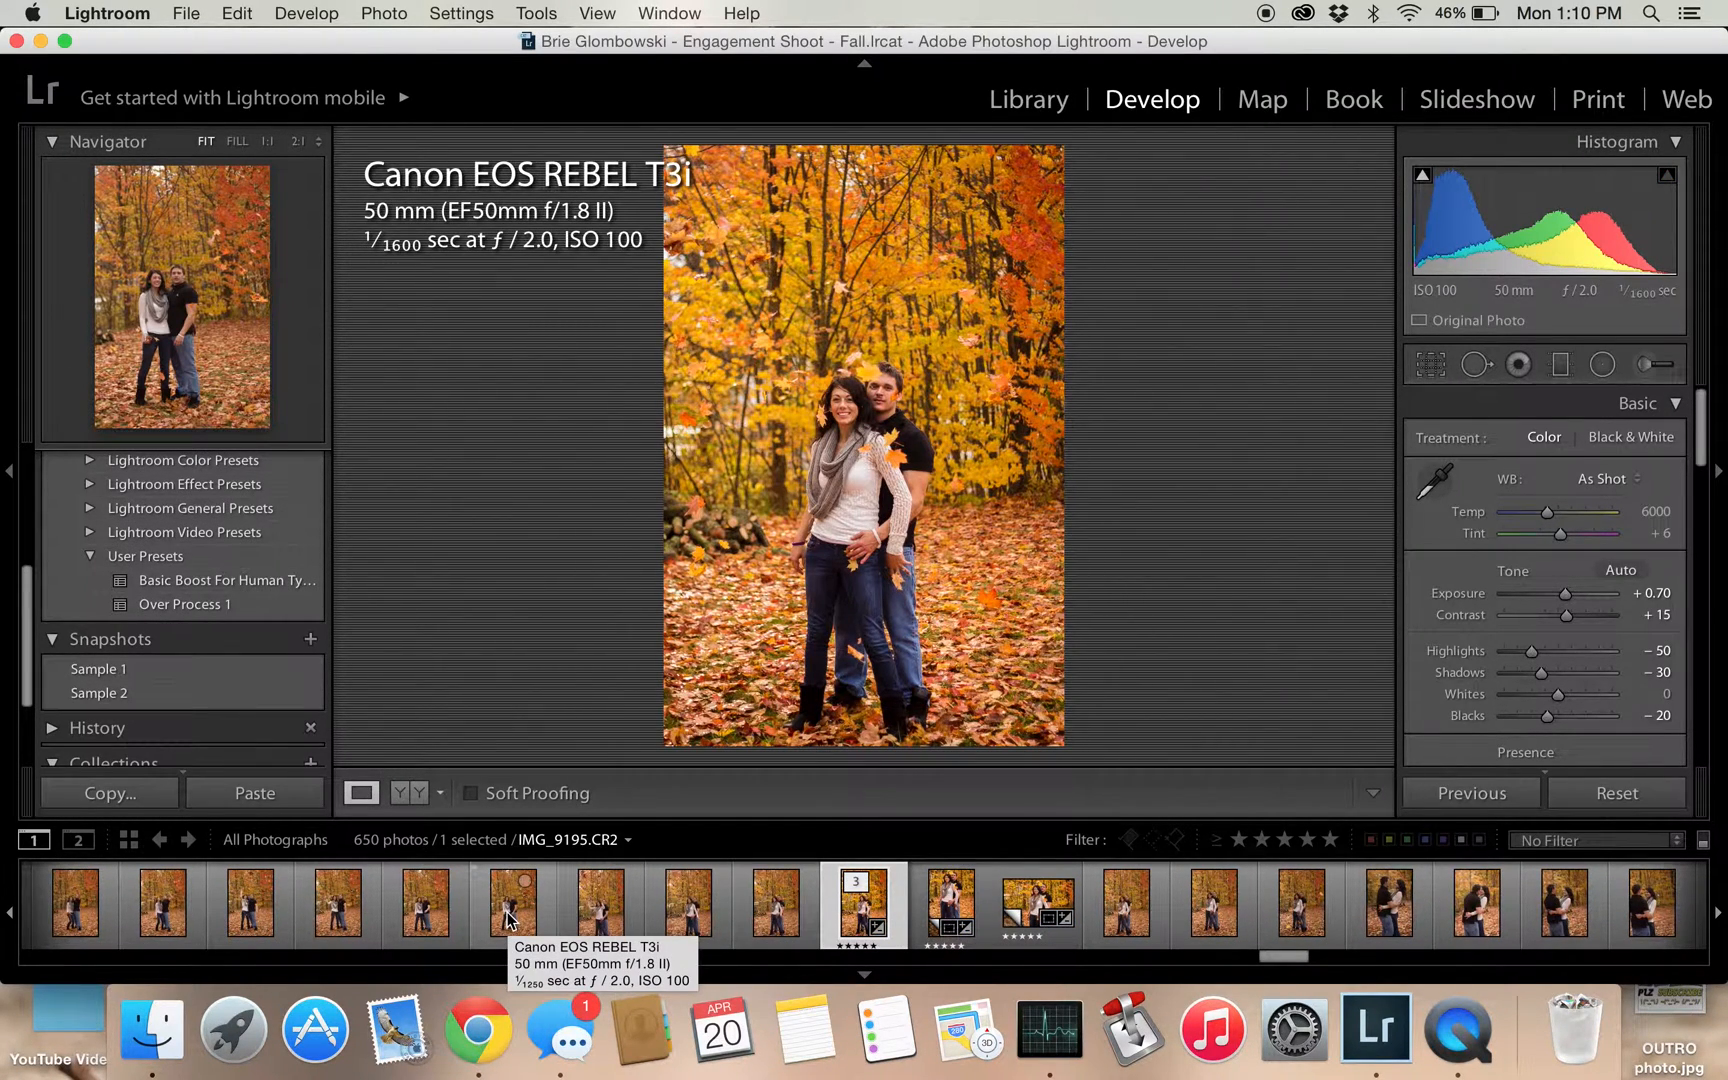
key("Right")
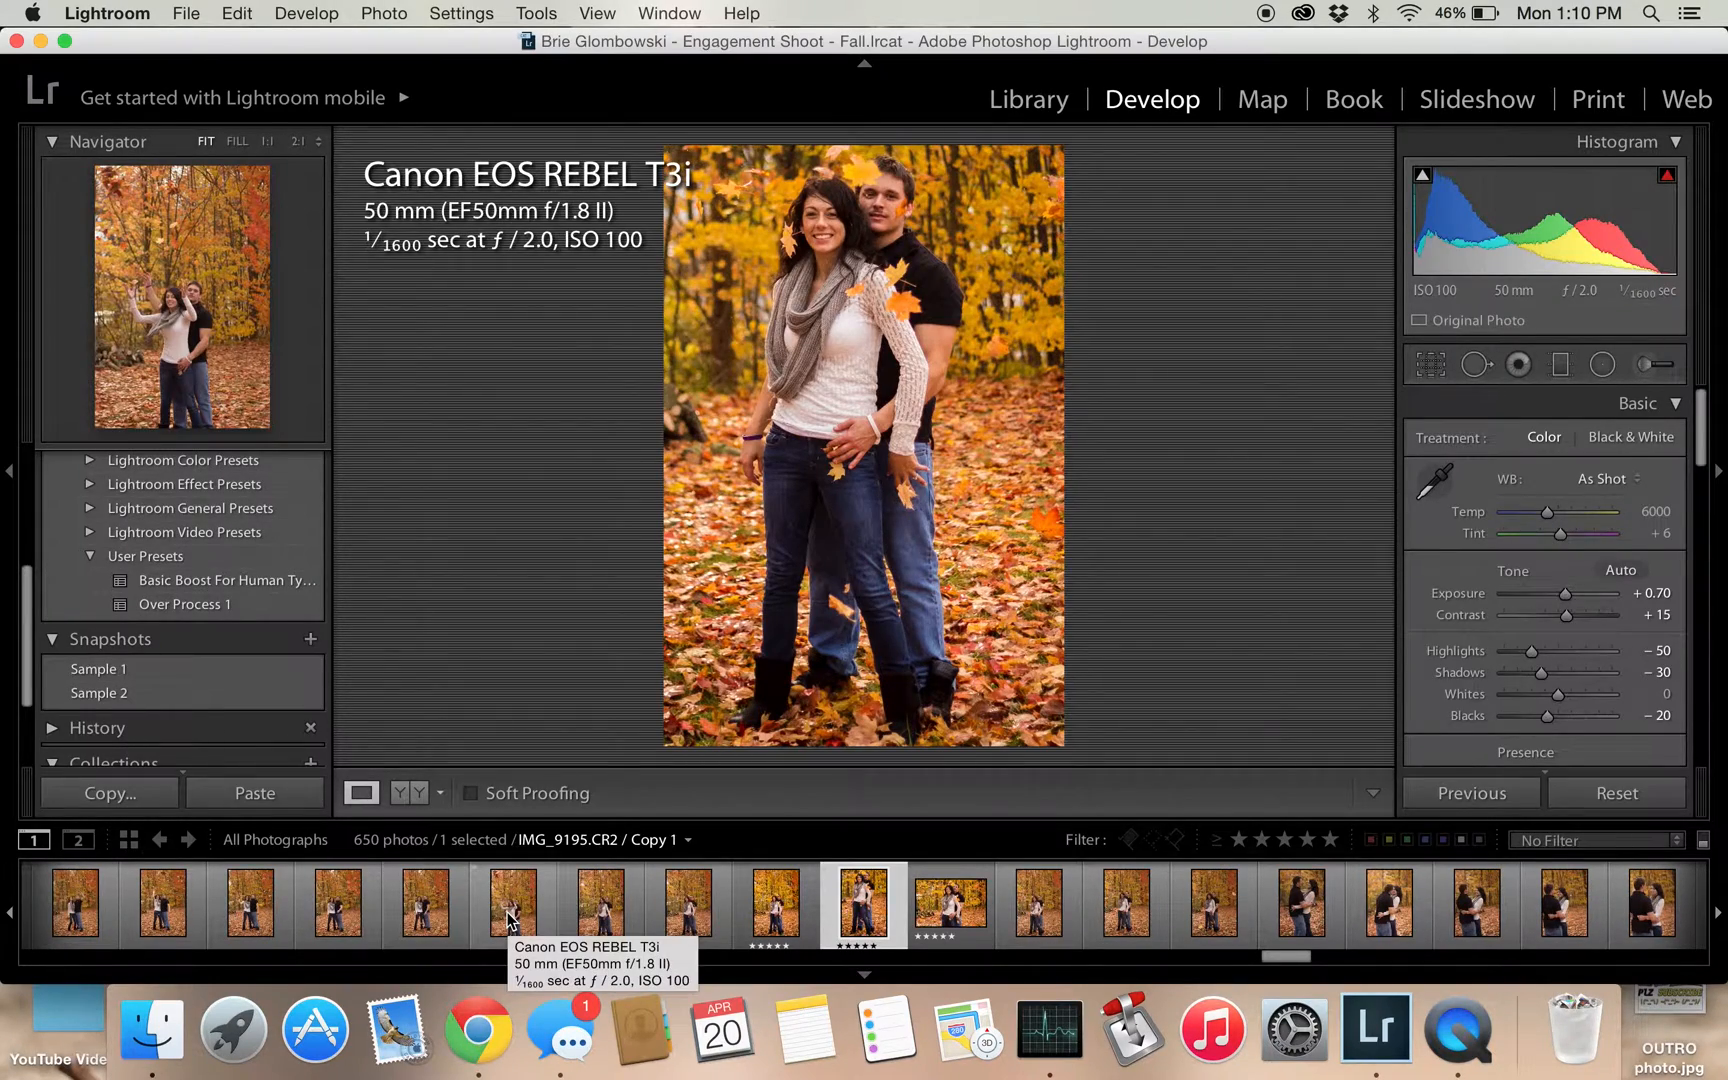
key("Right")
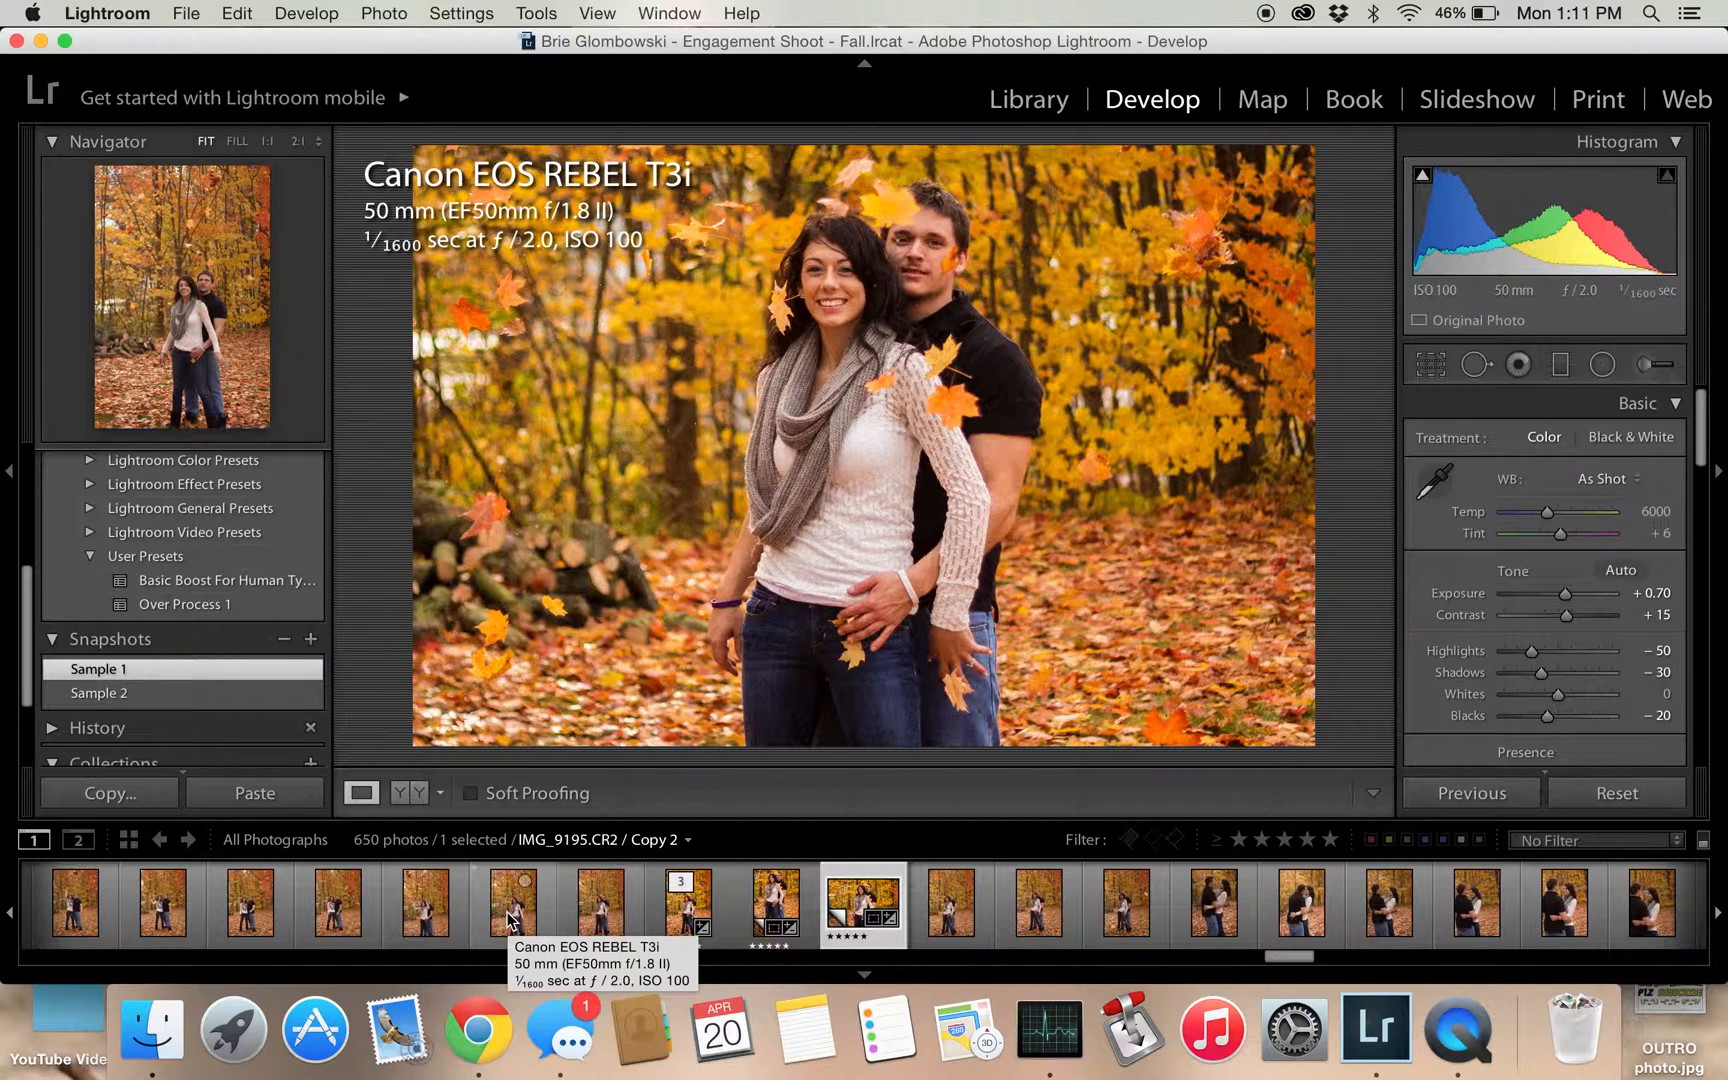
left_click(118, 694)
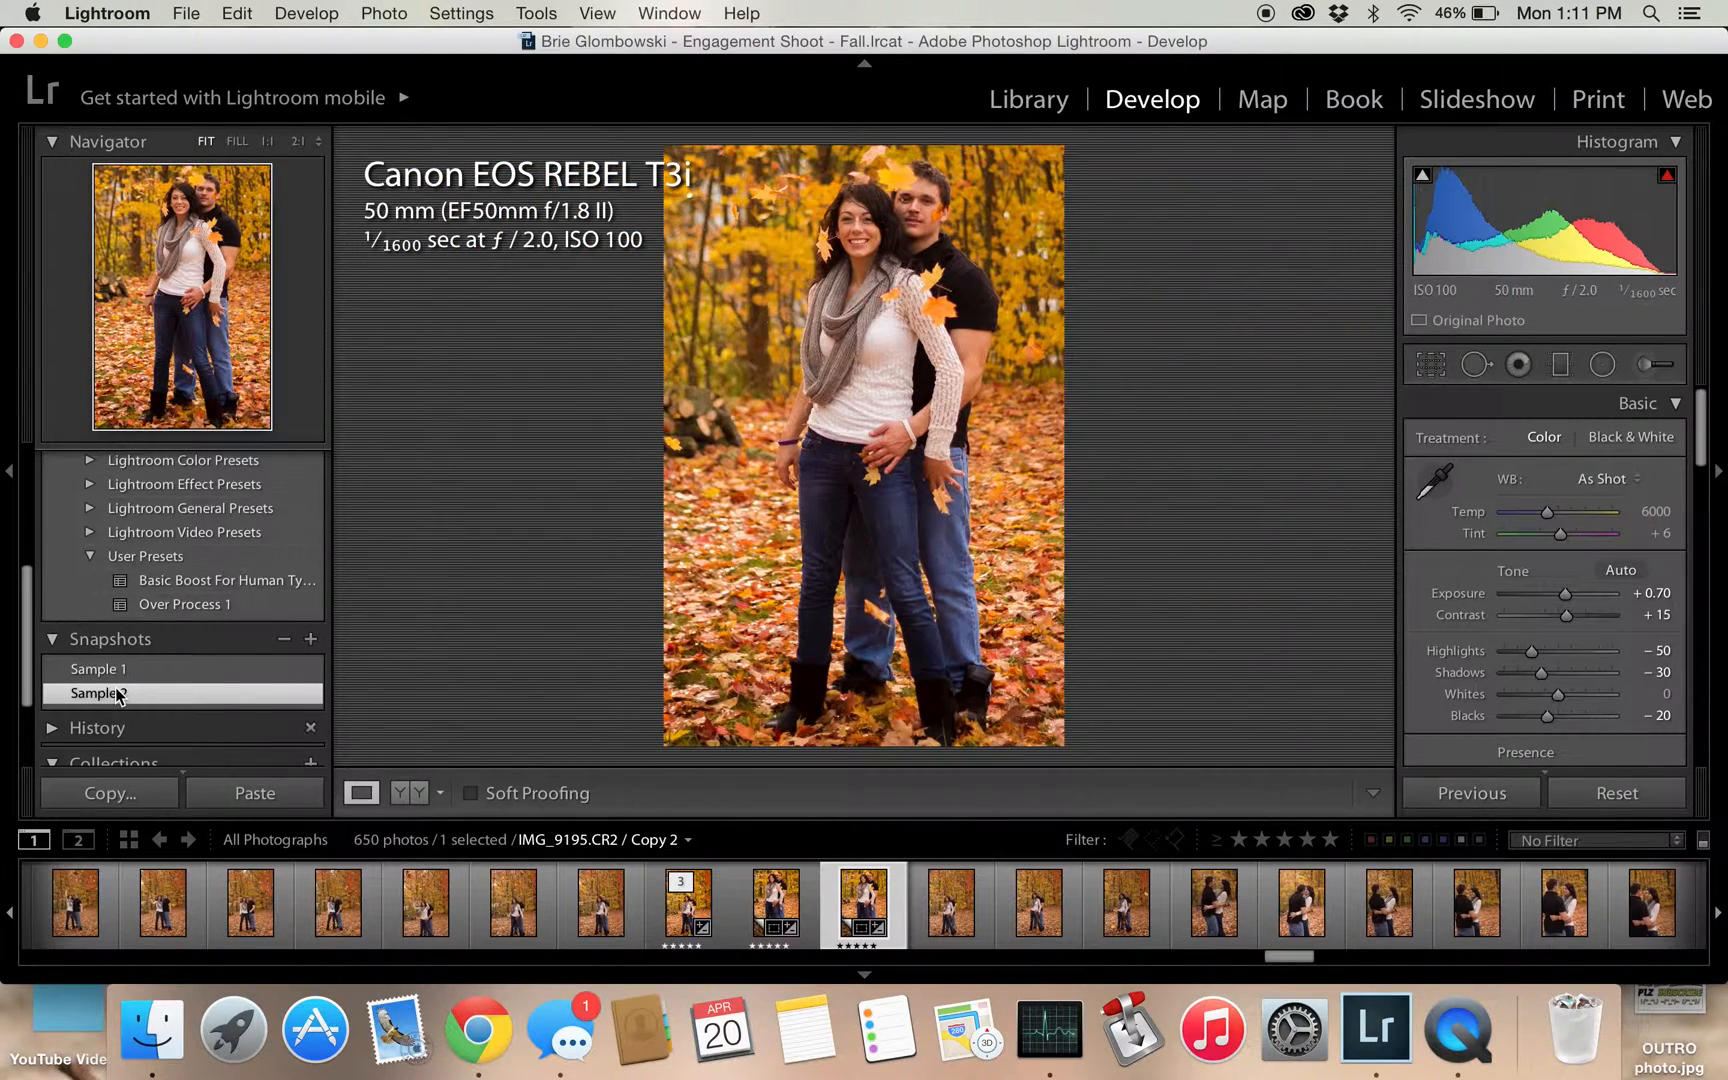
left_click(130, 672)
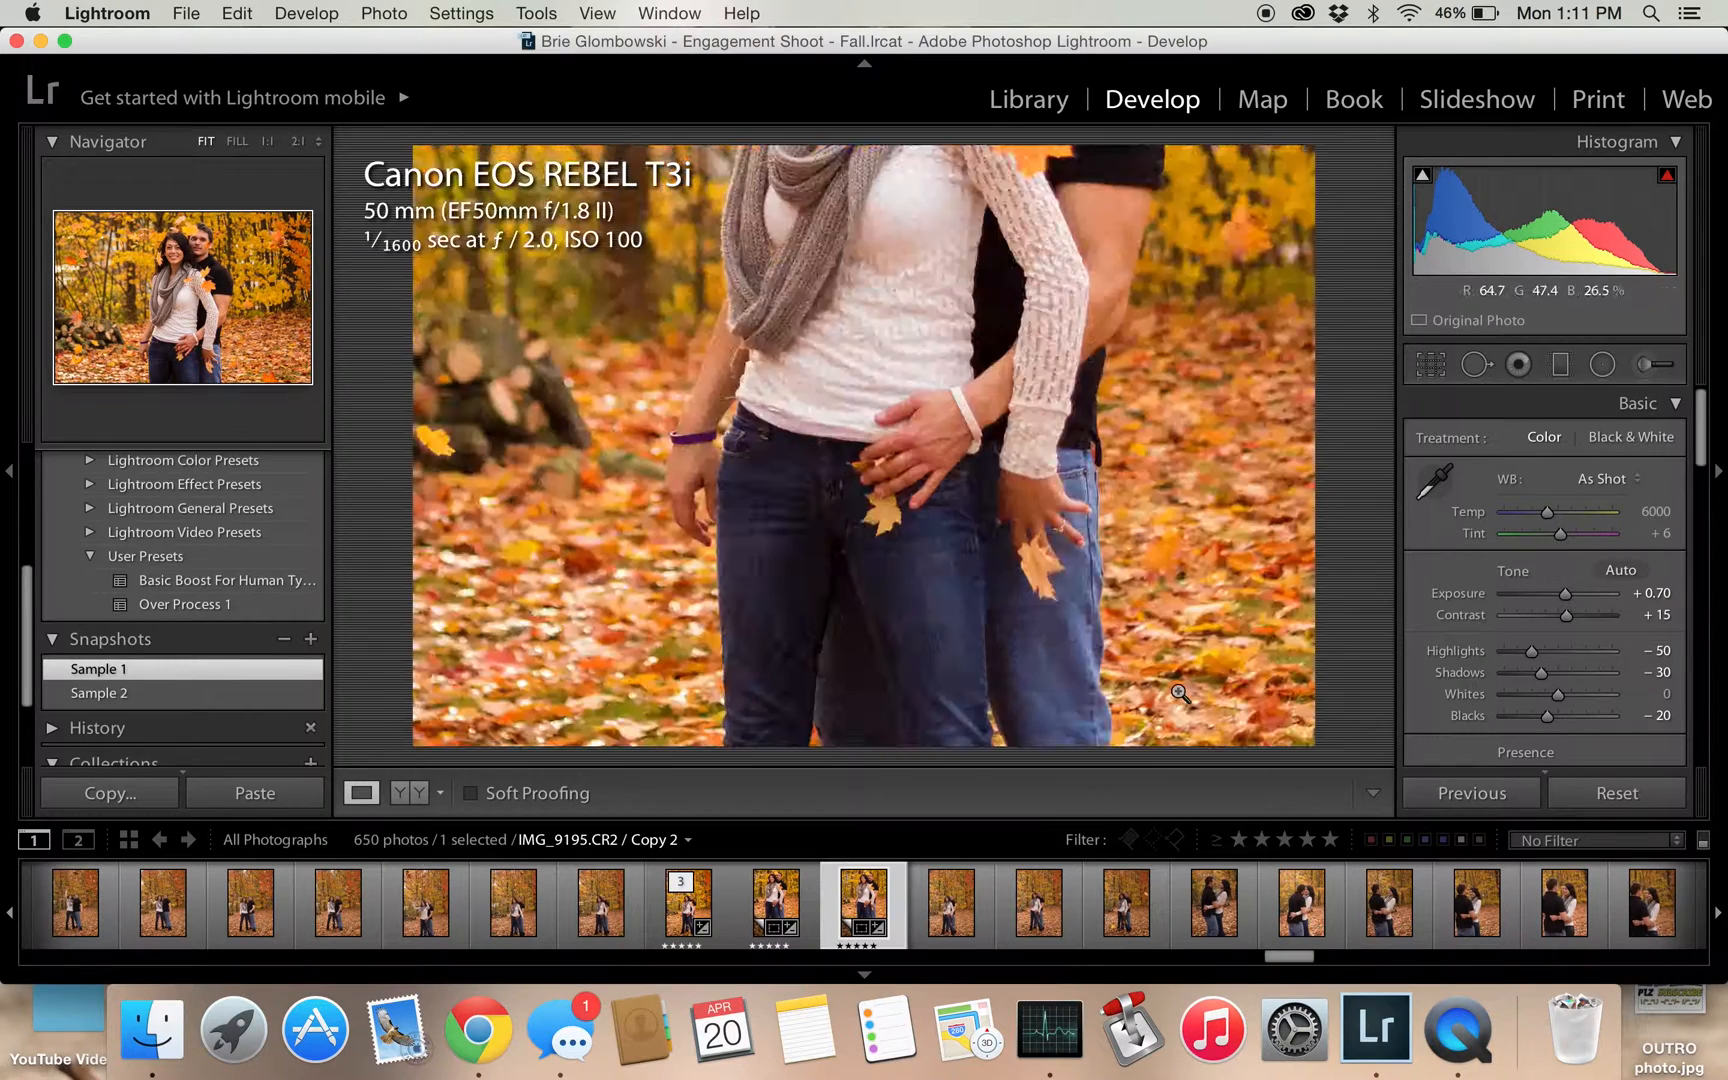
Apply the Vignette 2 effect preset to the original IMG_9195.CR2
key("Left")
key("Left")
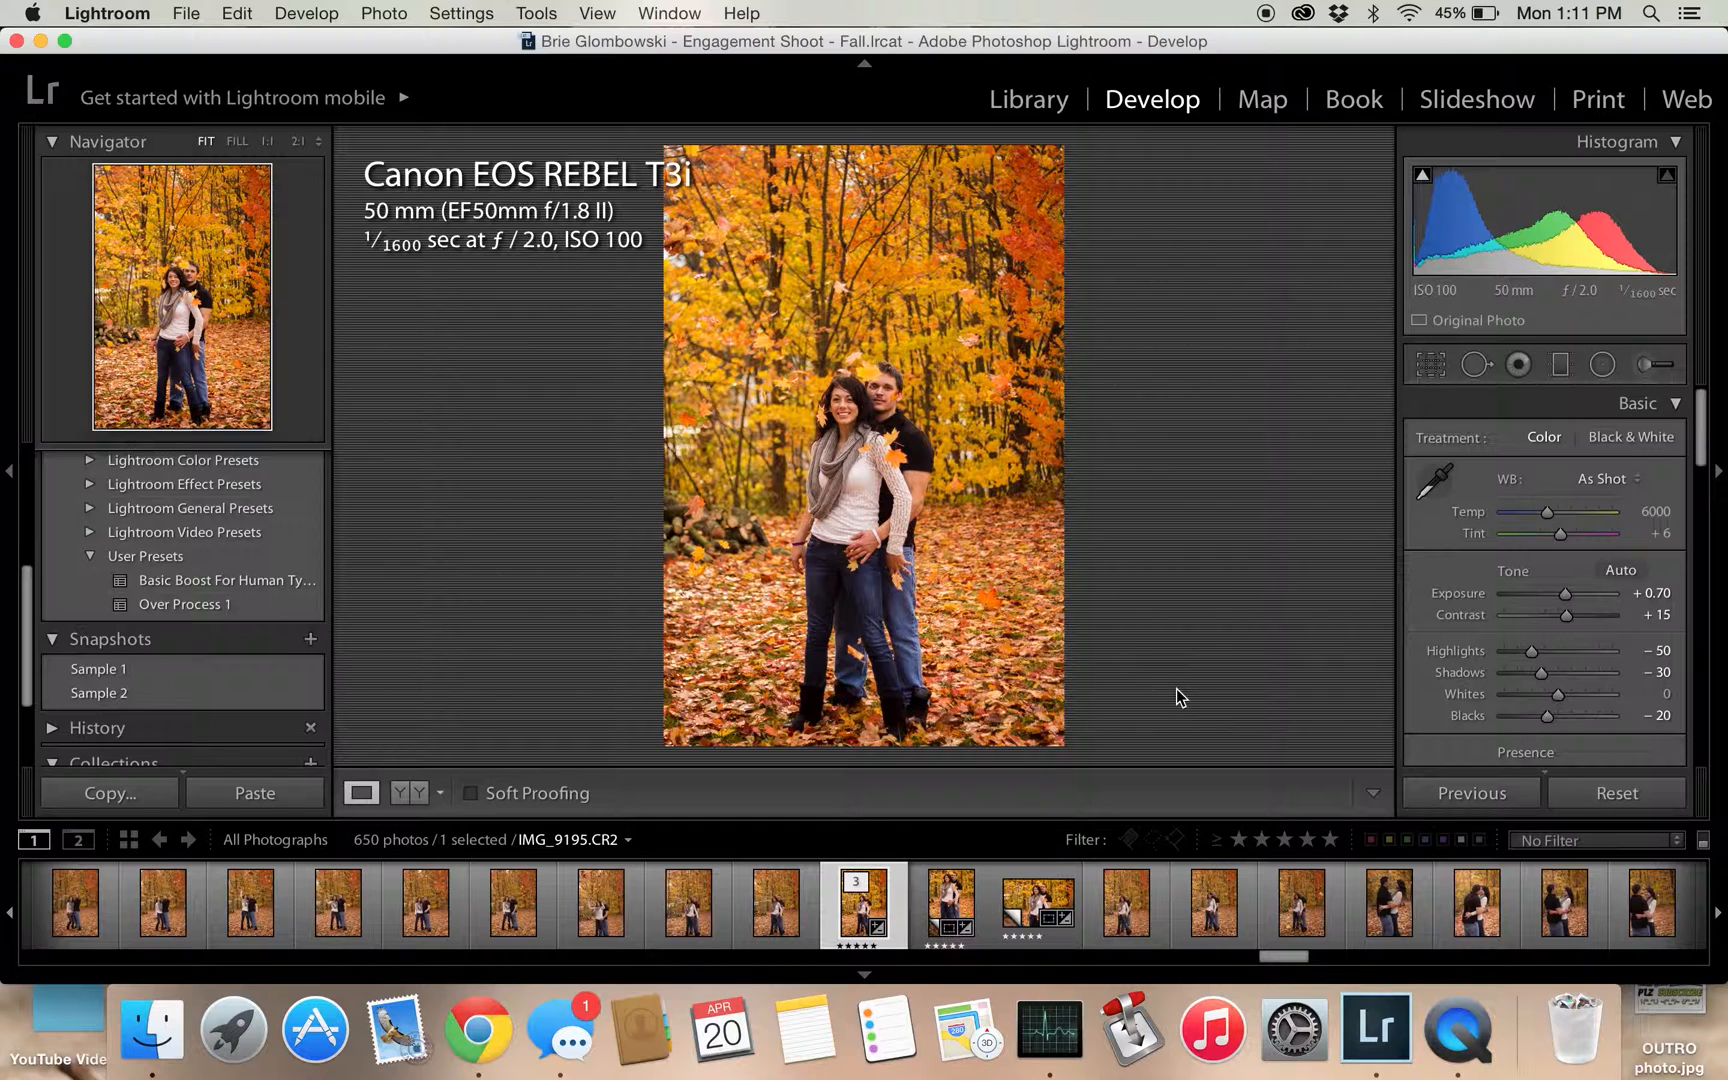
left_click(90, 486)
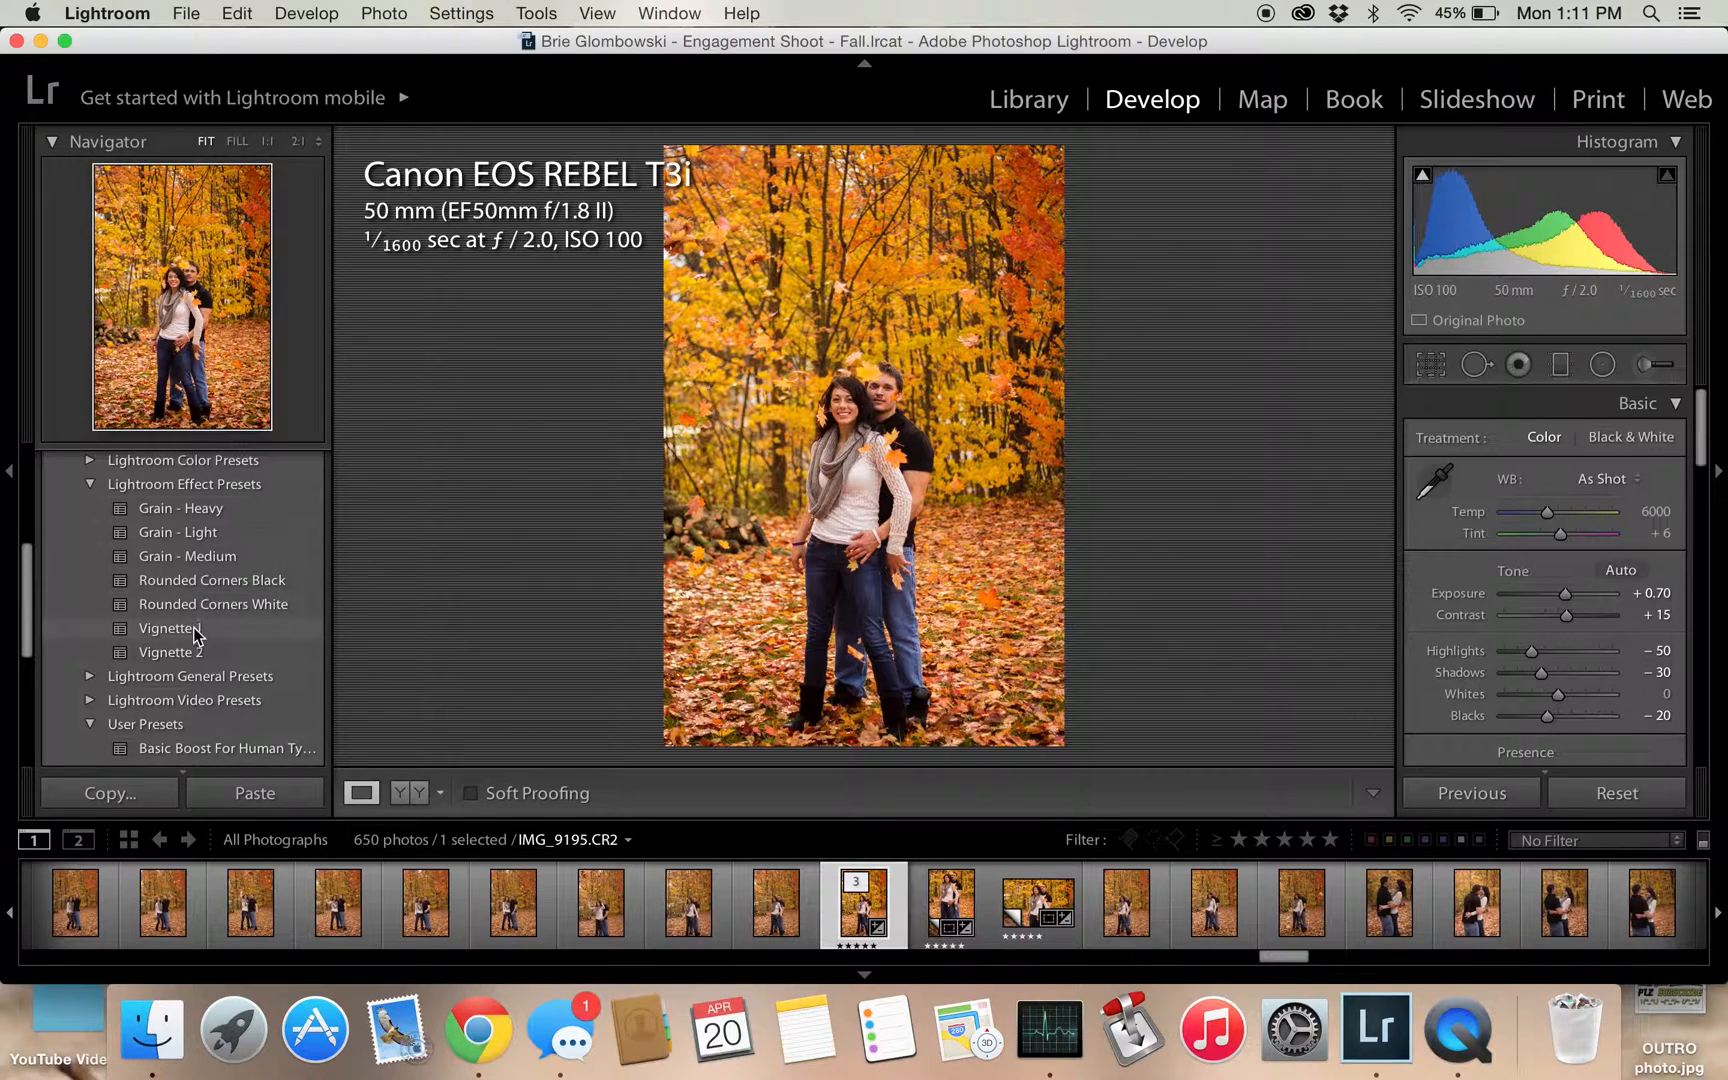
left_click(190, 654)
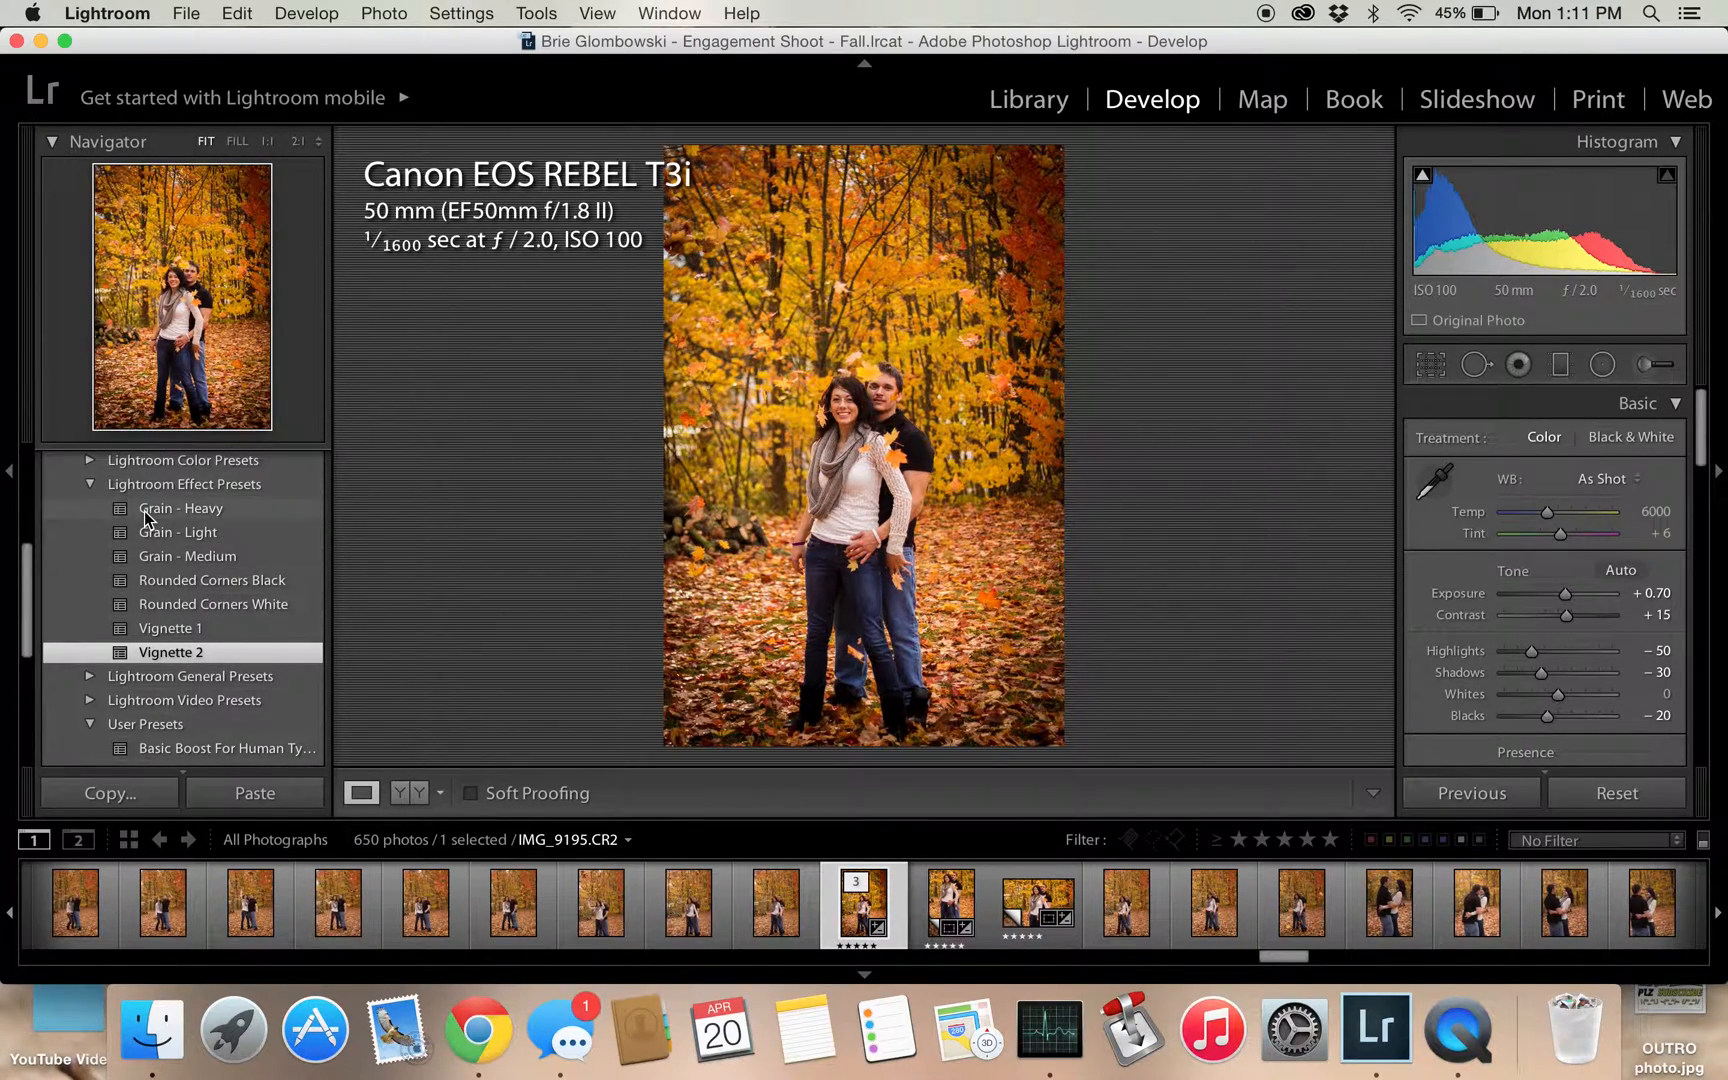
Expand the Lightroom Color Presets and examine the photo's post-crop vignetting and grain settings
scroll(136, 491, "up", 2)
left_click(94, 504)
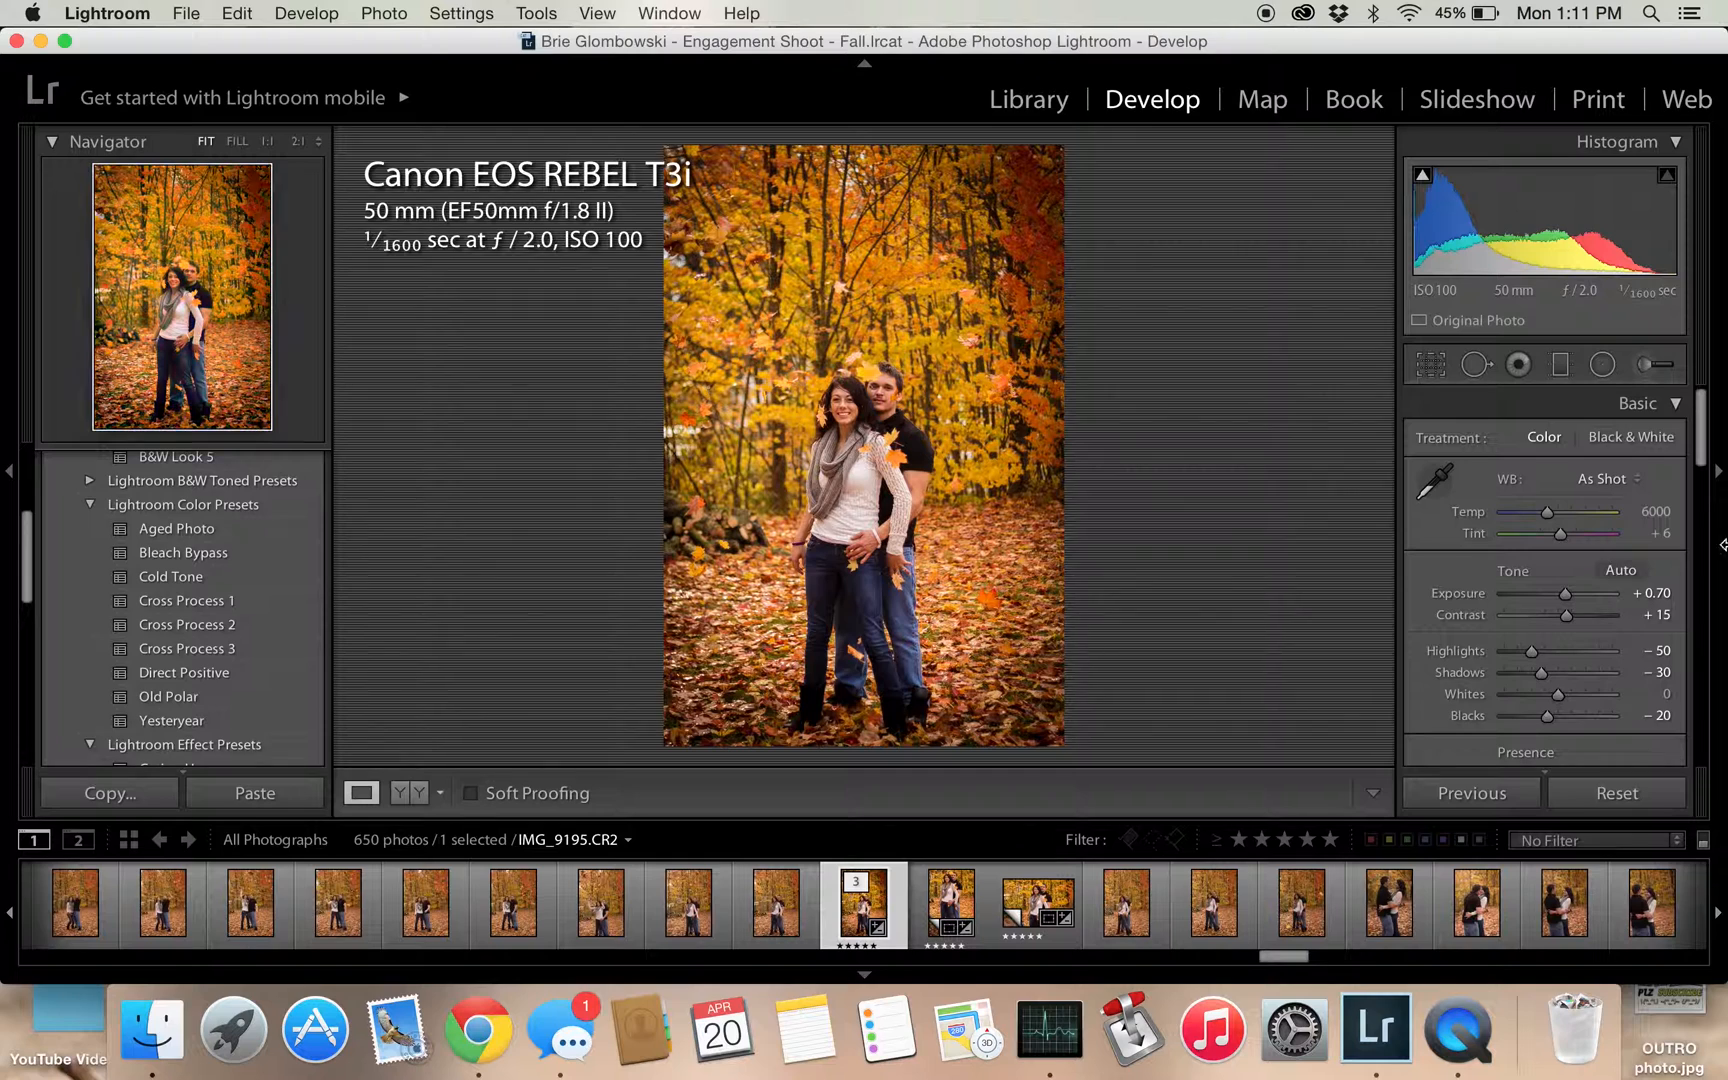
scroll(1513, 597, "down", 10)
scroll(1513, 597, "down", 10)
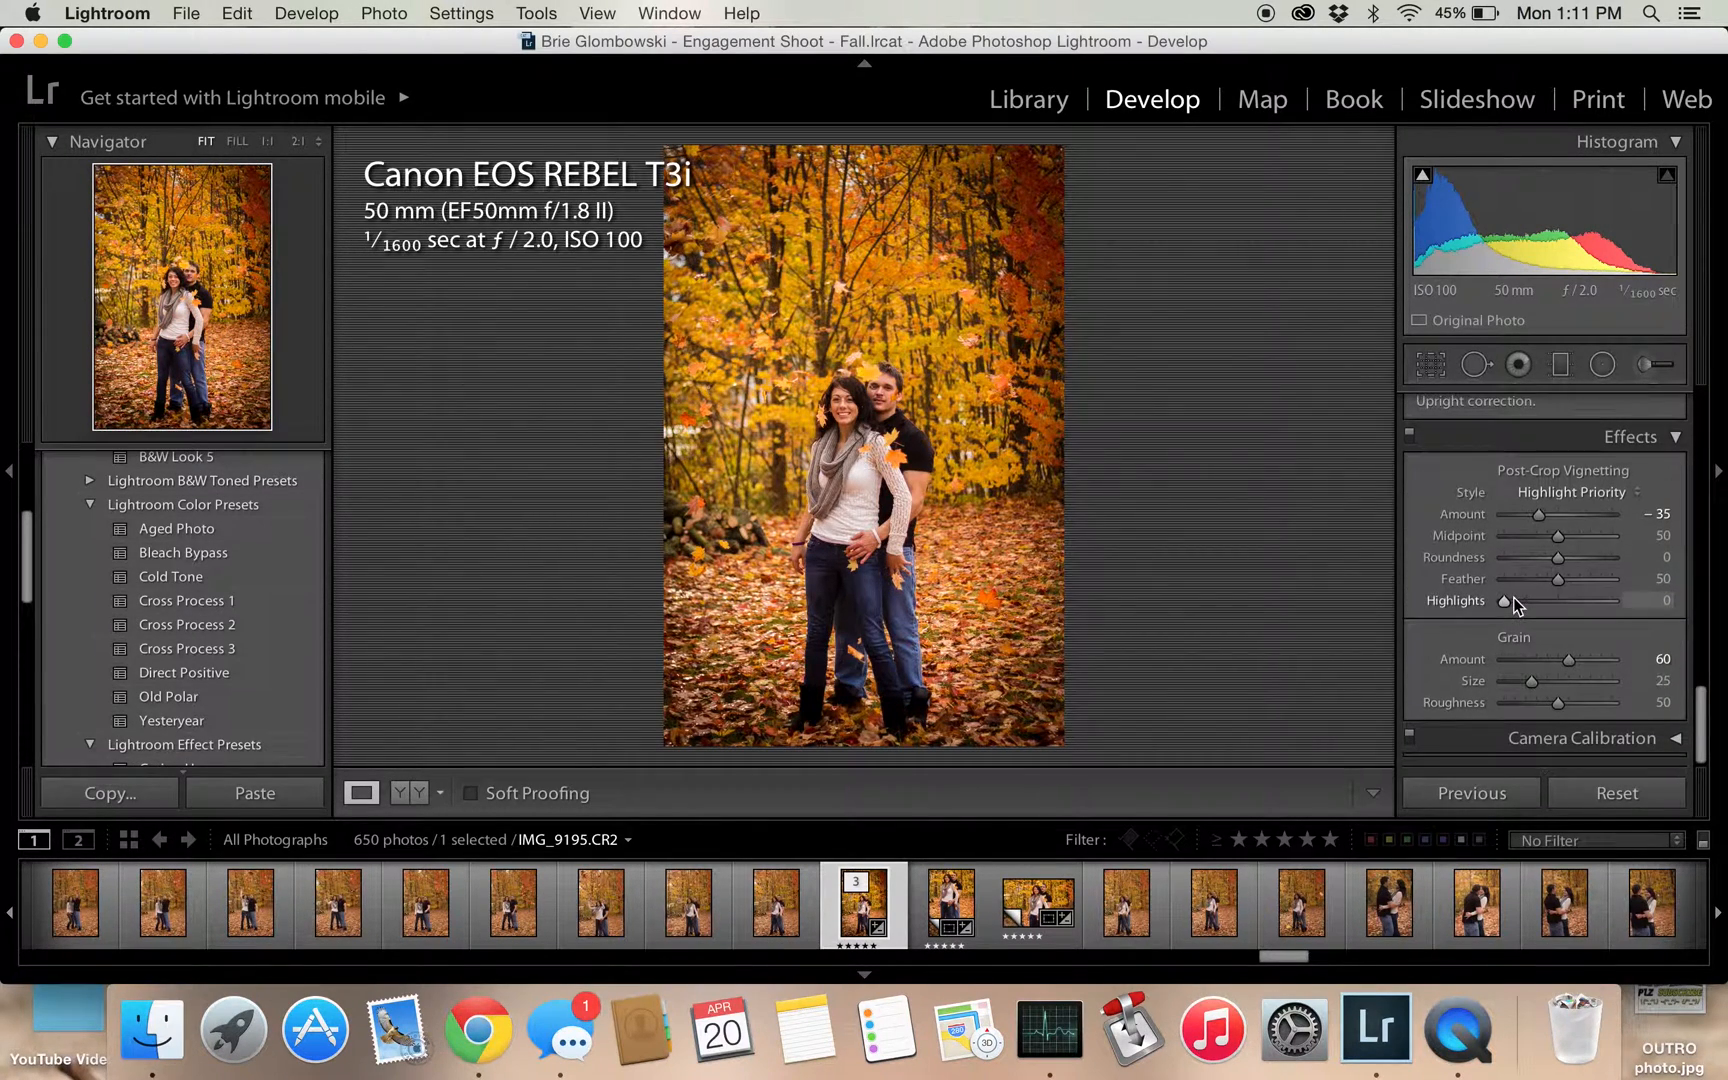